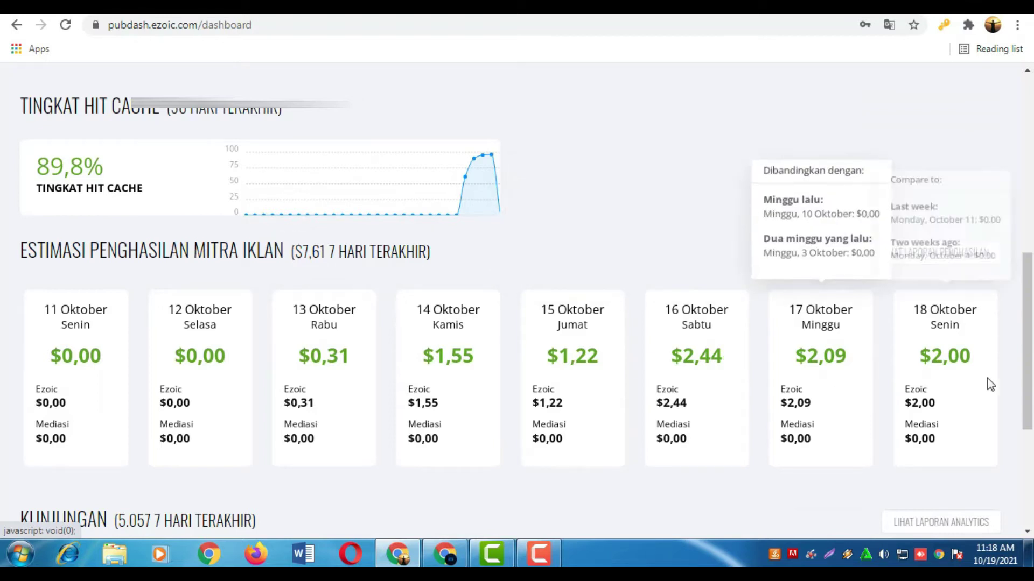
Open the Pengaturan page from the dashboard and review the site integration section with its CloudFlare entry.
{"action": "left_click_drag", "start_coordinate": [1030, 401], "coordinate": [1014, 222]}
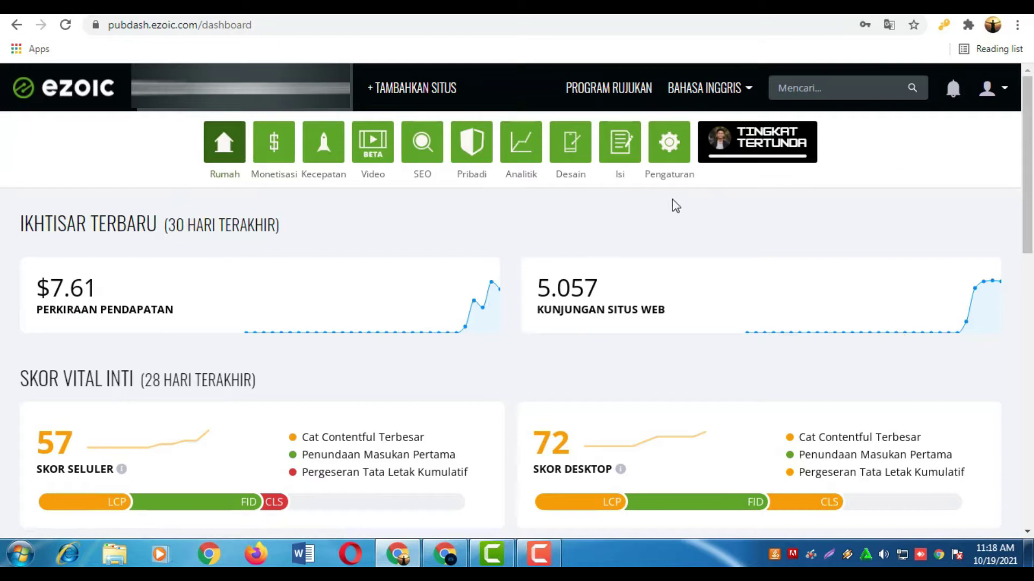
{"action": "left_click", "coordinate": [669, 143]}
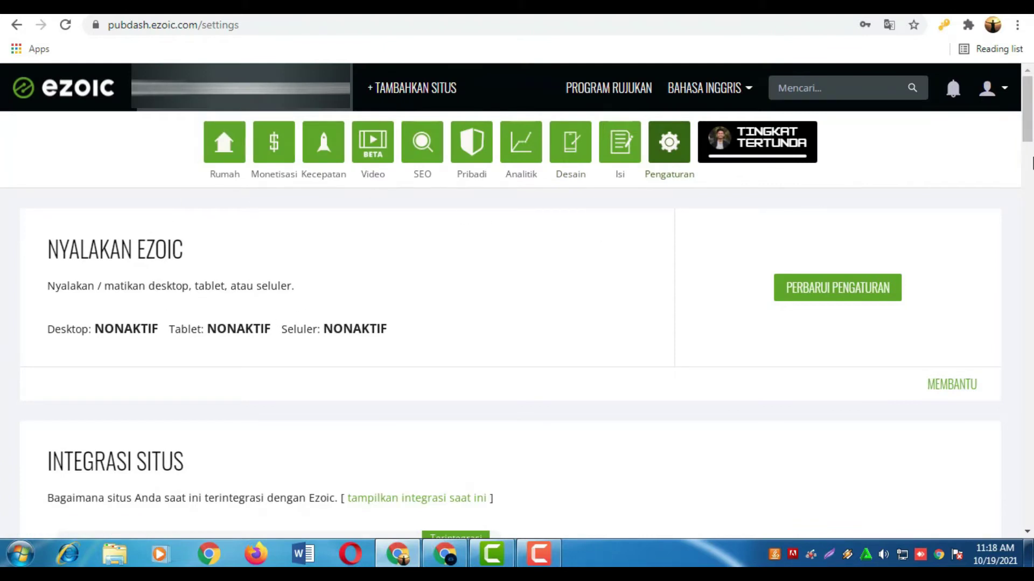
{"action": "left_click_drag", "start_coordinate": [1029, 133], "coordinate": [1030, 171]}
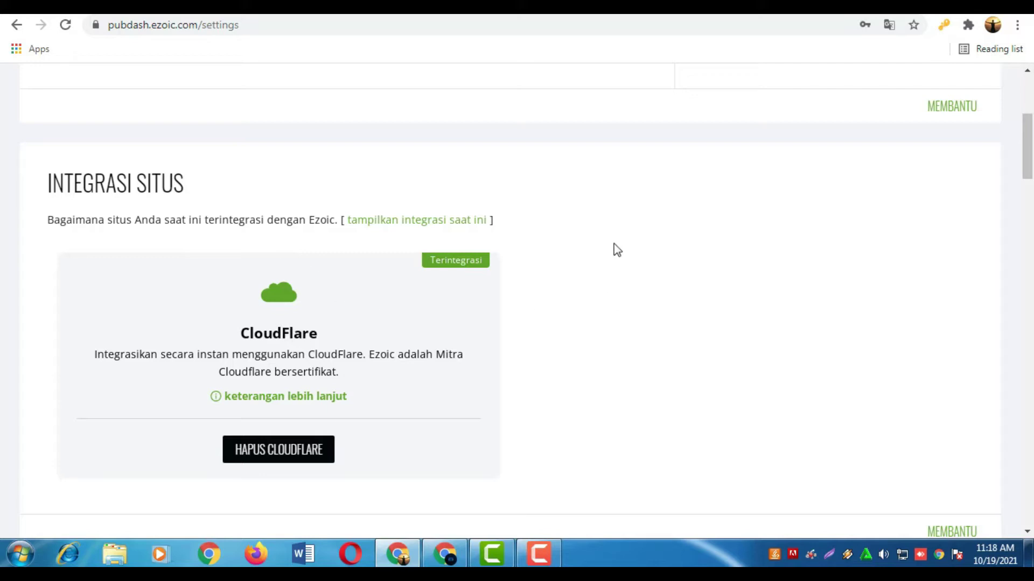
{"action": "right_click", "coordinate": [603, 211]}
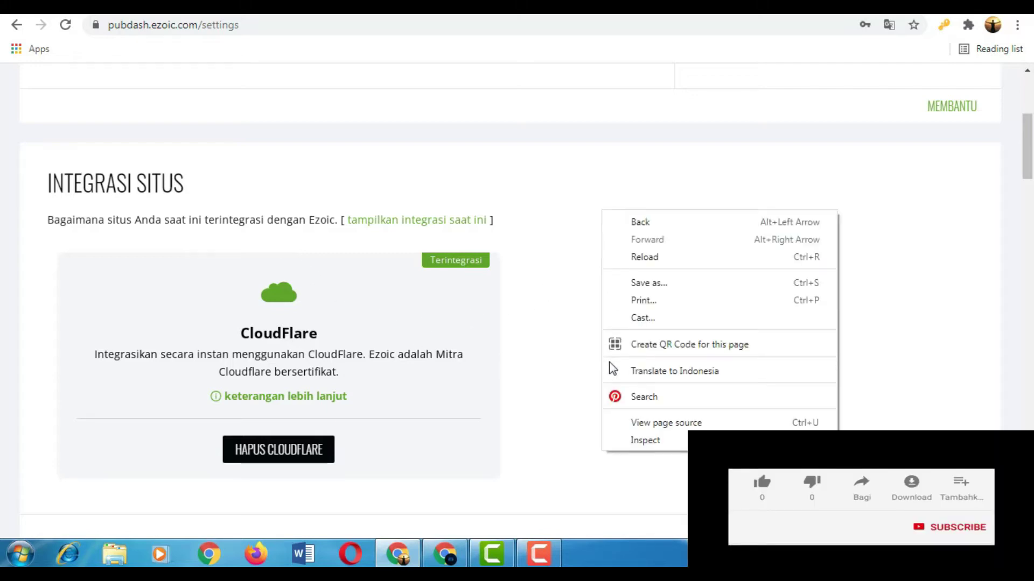
{"action": "left_click", "coordinate": [528, 268]}
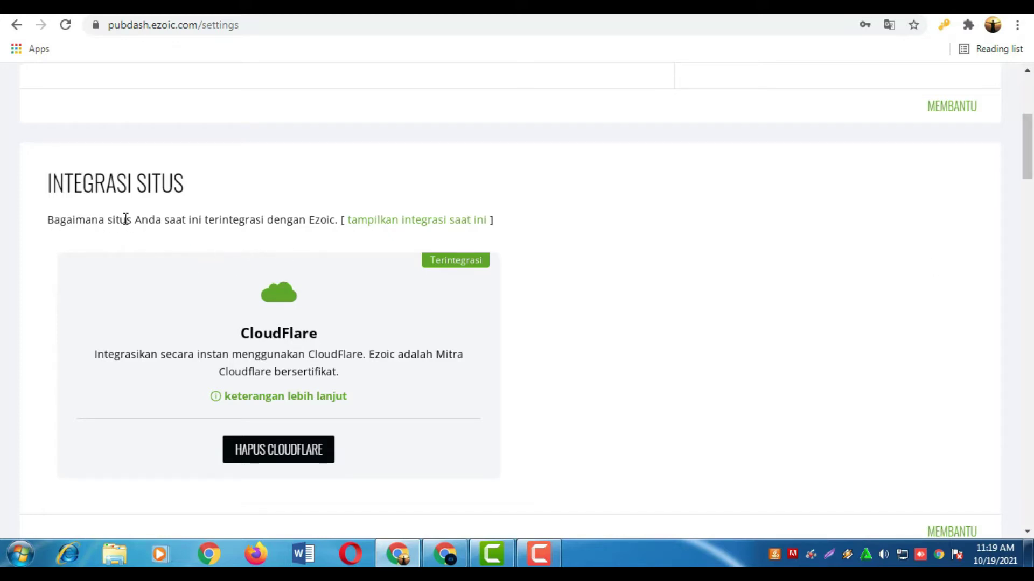
{"action": "left_click_drag", "start_coordinate": [222, 223], "coordinate": [326, 224]}
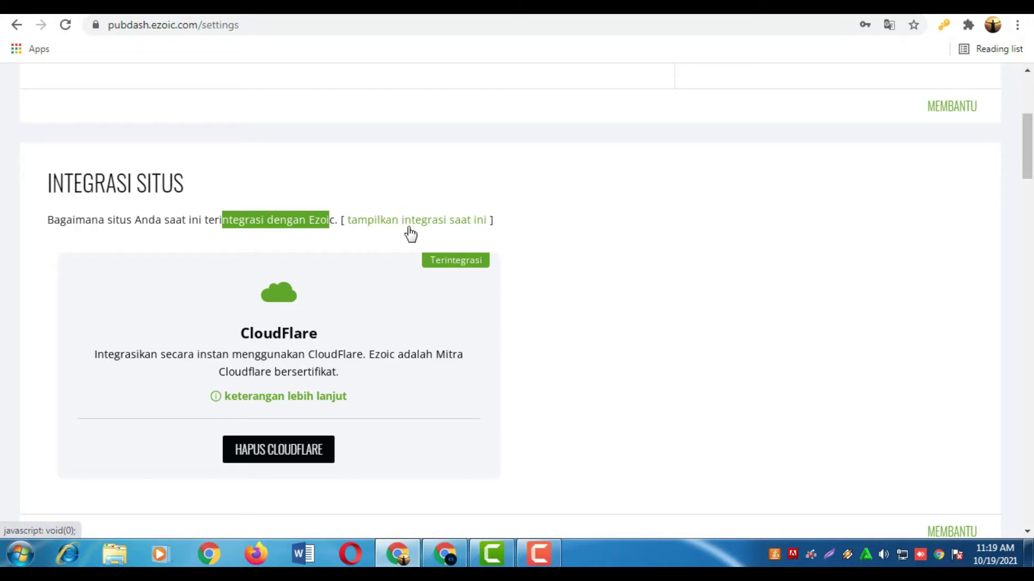
Show the settings page in its original English to read the site integration section.
{"action": "left_click", "coordinate": [889, 24]}
{"action": "left_click", "coordinate": [766, 52]}
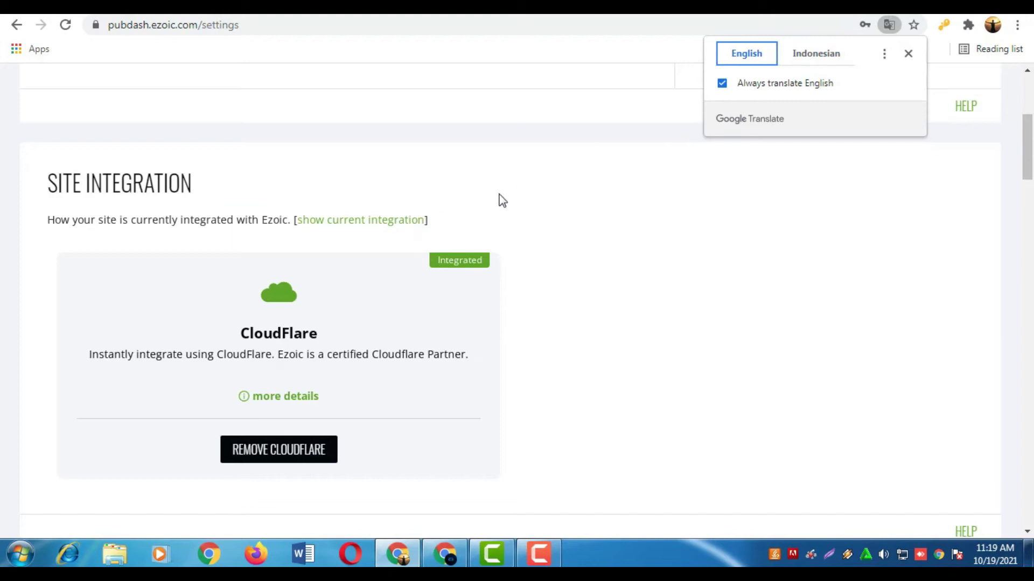
{"action": "left_click", "coordinate": [384, 223]}
{"action": "left_click", "coordinate": [383, 223]}
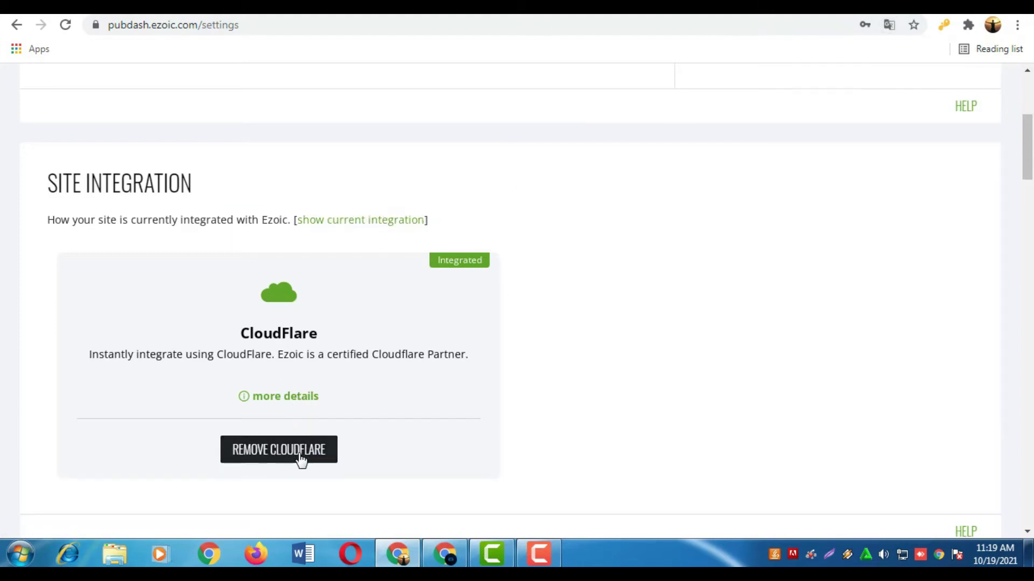
Translate the settings page back to Indonesian and review the optimization goals section.
{"action": "left_click_drag", "start_coordinate": [1030, 186], "coordinate": [1029, 218]}
{"action": "right_click", "coordinate": [722, 135]}
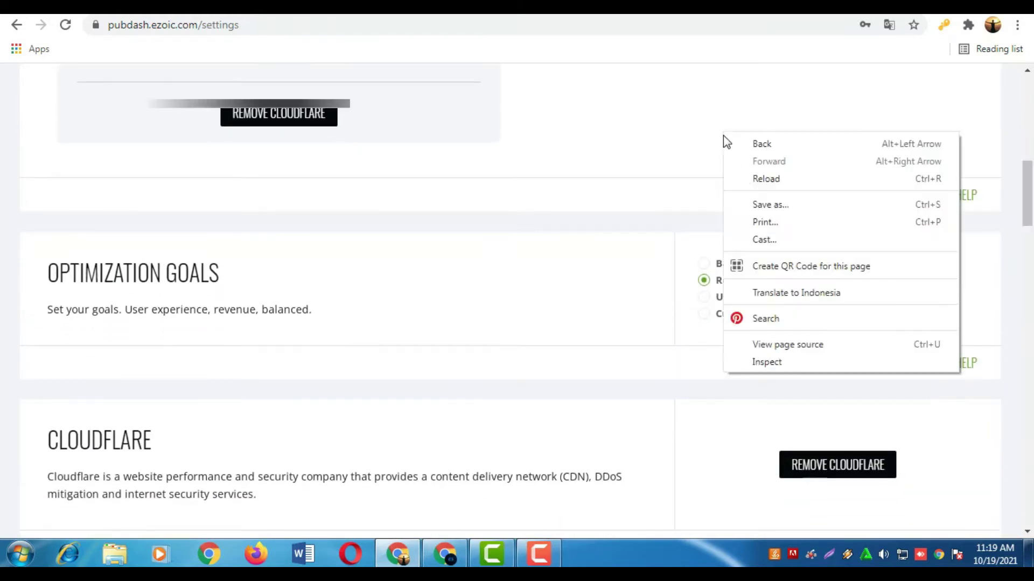
{"action": "left_click", "coordinate": [795, 292]}
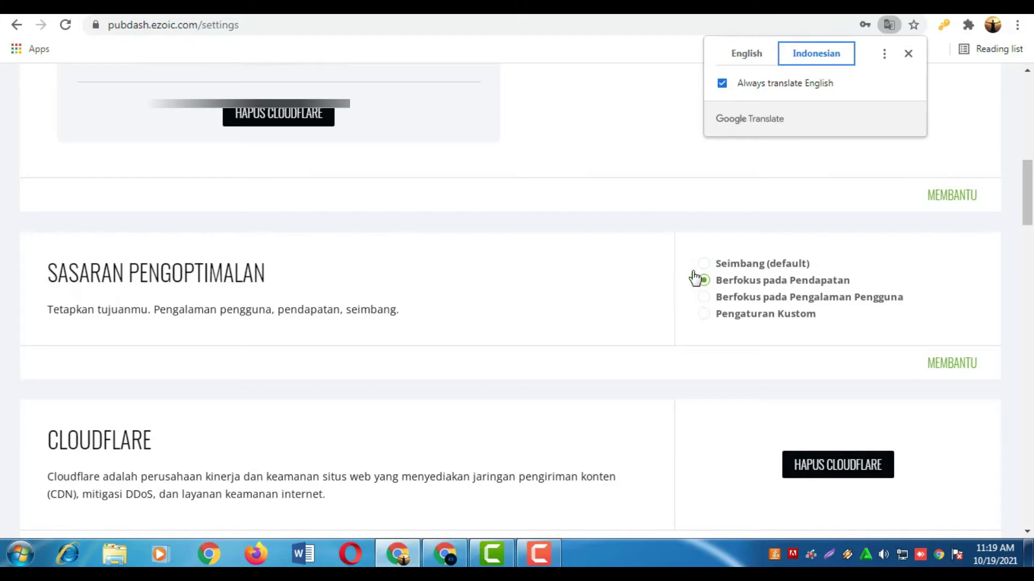
{"action": "left_click_drag", "start_coordinate": [161, 311], "coordinate": [277, 310]}
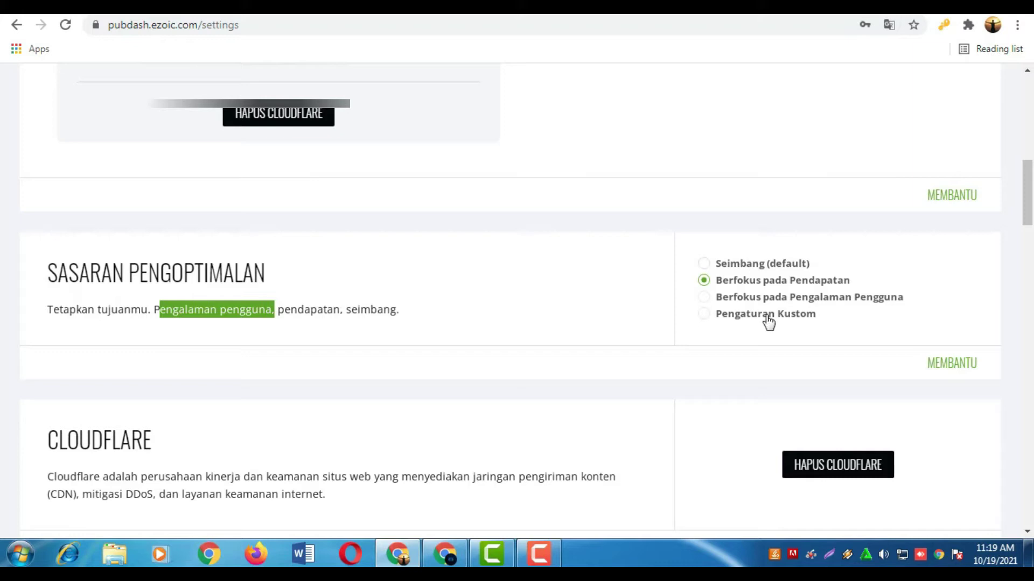
View the name server integration instructions and their Informasi Lebih Lanjut section, and return to the settings page.
{"action": "scroll", "coordinate": [1025, 227], "scroll_direction": "down", "scroll_amount": 4}
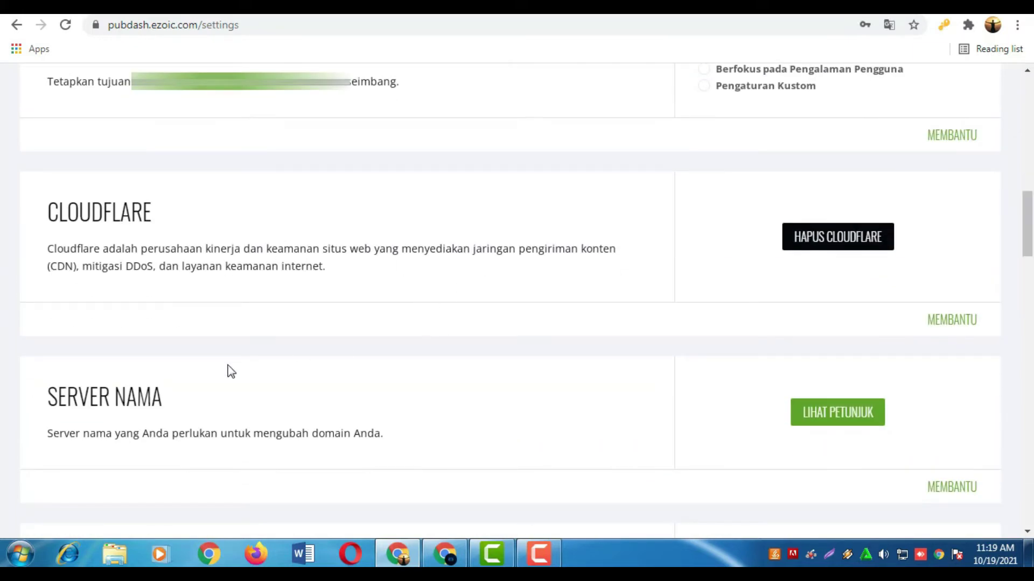
{"action": "scroll", "coordinate": [1029, 267], "scroll_direction": "down", "scroll_amount": 2}
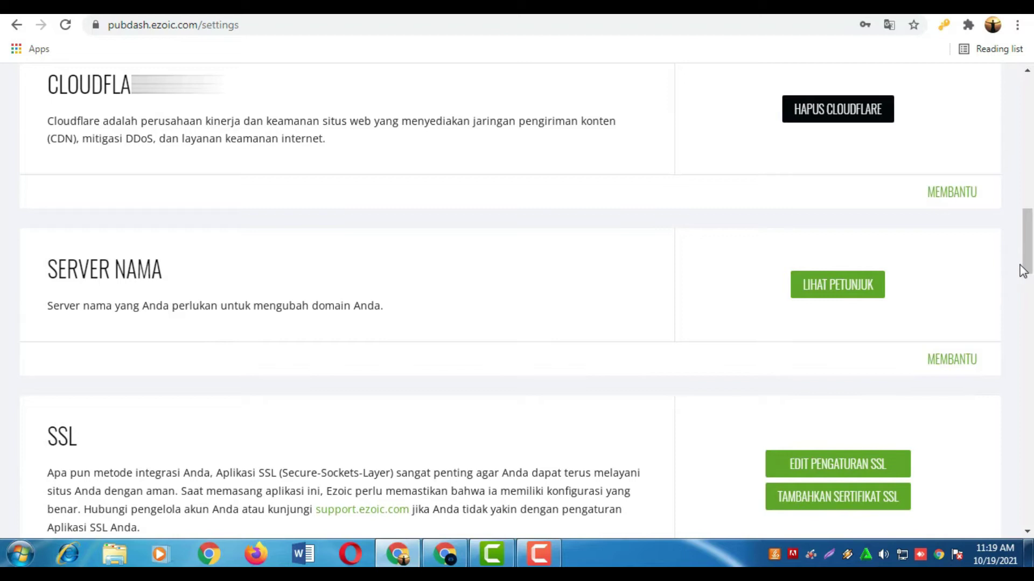
{"action": "left_click_drag", "start_coordinate": [1031, 290], "coordinate": [1031, 284]}
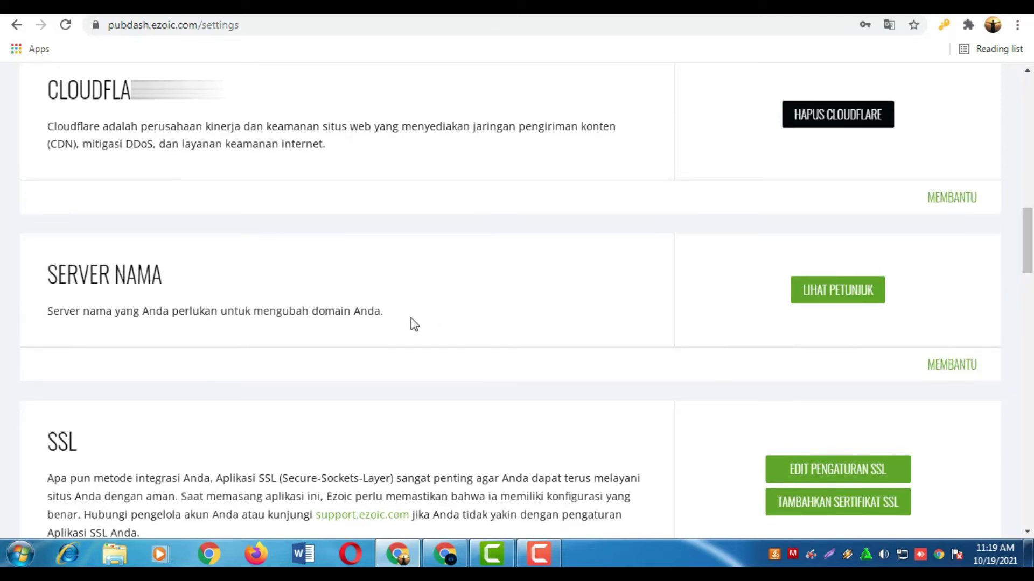
{"action": "left_click_drag", "start_coordinate": [165, 289], "coordinate": [138, 280]}
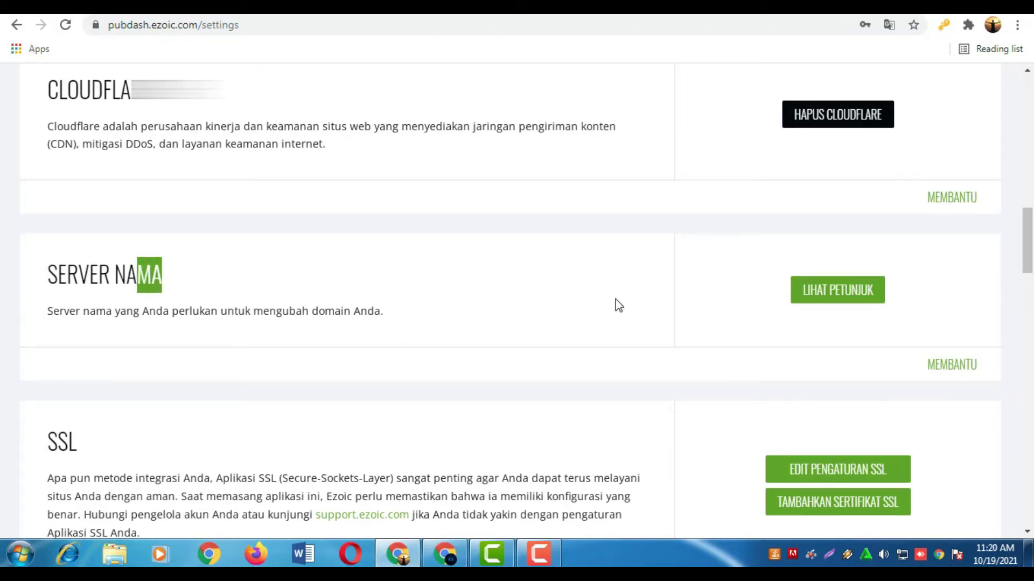
{"action": "left_click", "coordinate": [856, 296]}
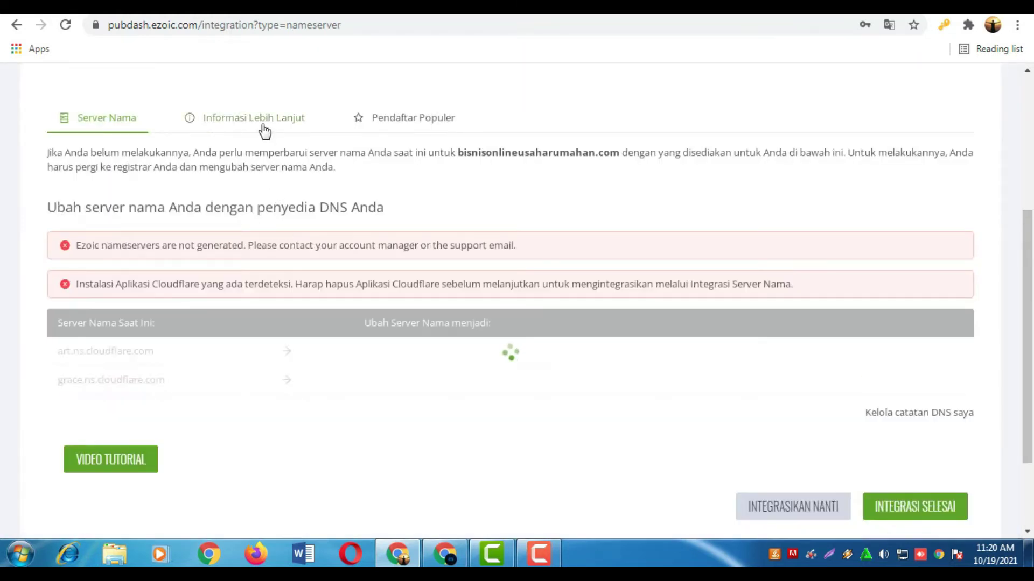
{"action": "left_click", "coordinate": [261, 130]}
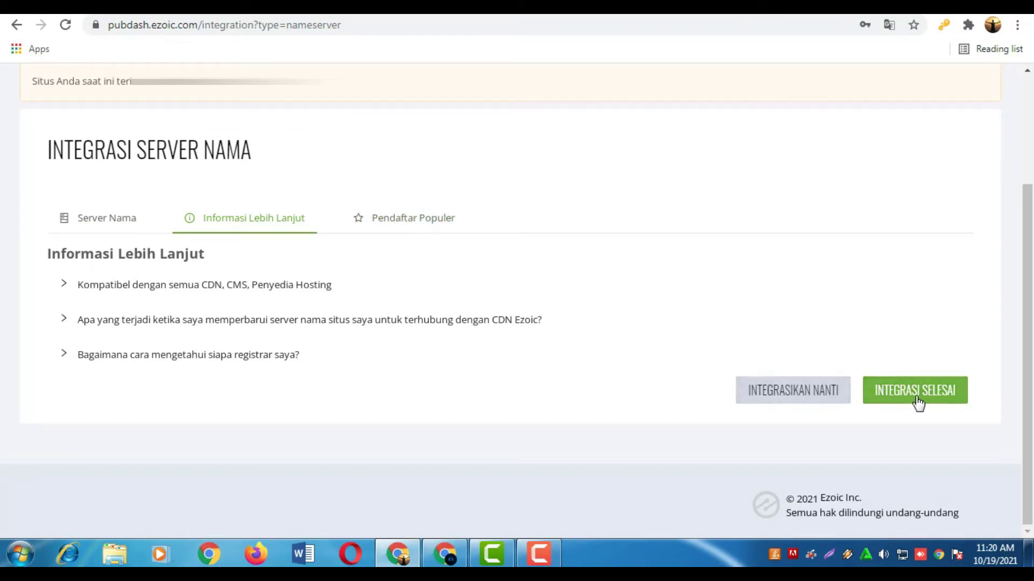
{"action": "left_click", "coordinate": [800, 393]}
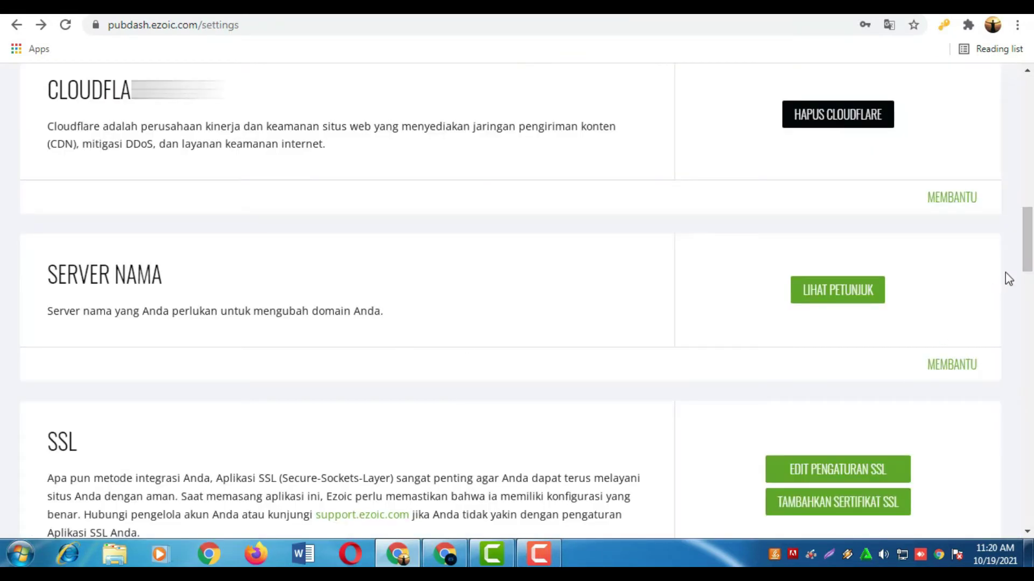
Look through the remaining settings sections, including SSL, Lihat Situs Lama, Gerbang API and excluded URL parameters.
{"action": "scroll", "coordinate": [1031, 274], "scroll_direction": "down", "scroll_amount": 1}
{"action": "scroll", "coordinate": [1031, 274], "scroll_direction": "down", "scroll_amount": 3}
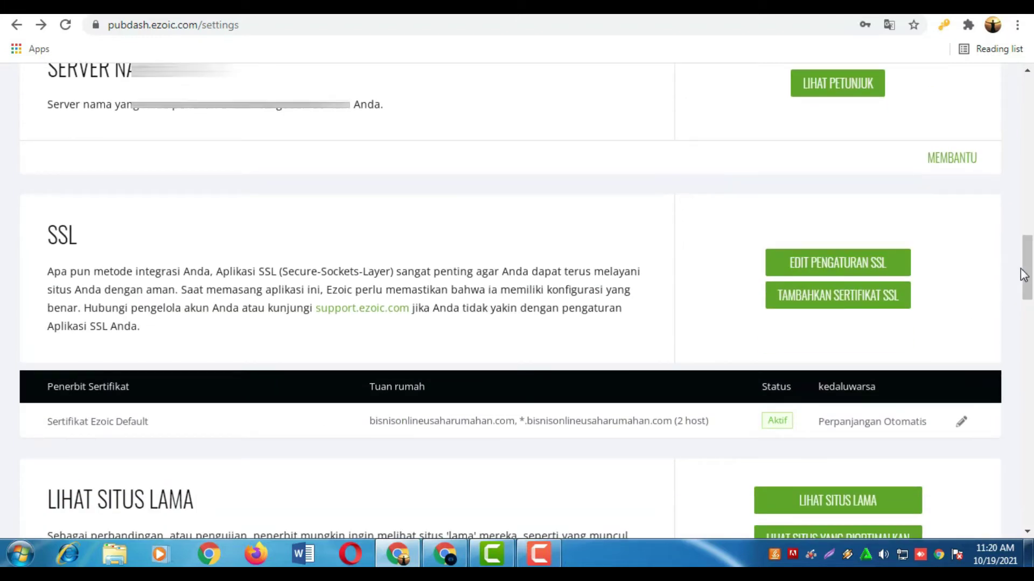
{"action": "scroll", "coordinate": [1028, 301], "scroll_direction": "down", "scroll_amount": 3}
{"action": "scroll", "coordinate": [1030, 313], "scroll_direction": "down", "scroll_amount": 6}
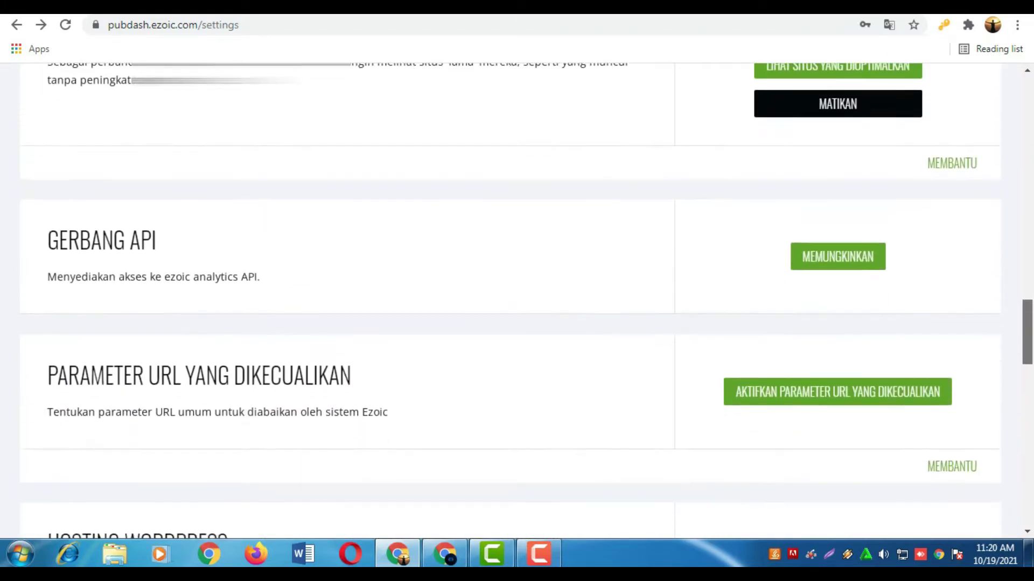
{"action": "scroll", "coordinate": [1031, 350], "scroll_direction": "down", "scroll_amount": 8}
{"action": "left_click_drag", "start_coordinate": [1028, 366], "coordinate": [1019, 65]}
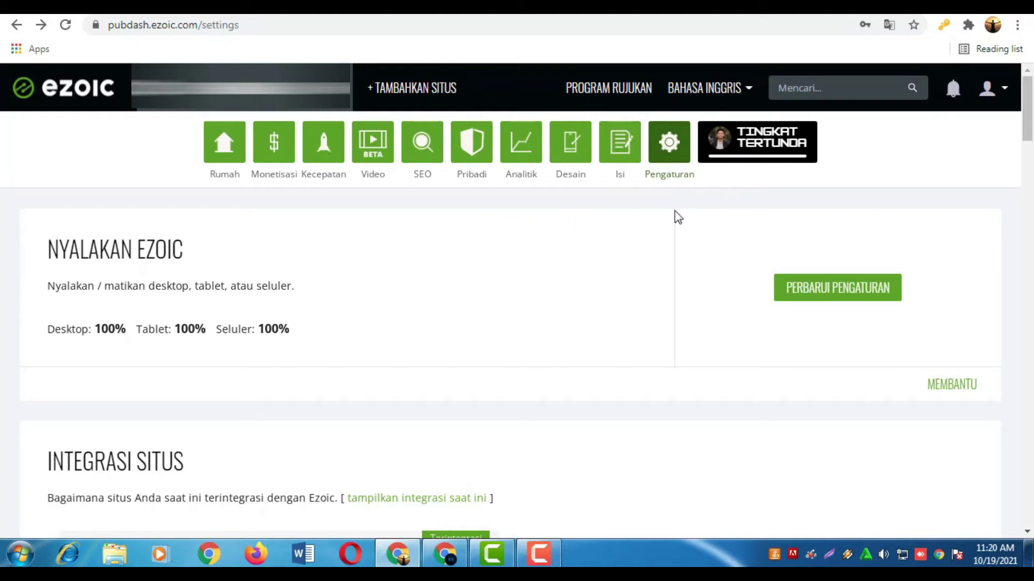
Open the Monetisasi page and read the section on linking an AdSense account.
{"action": "left_click", "coordinate": [280, 152]}
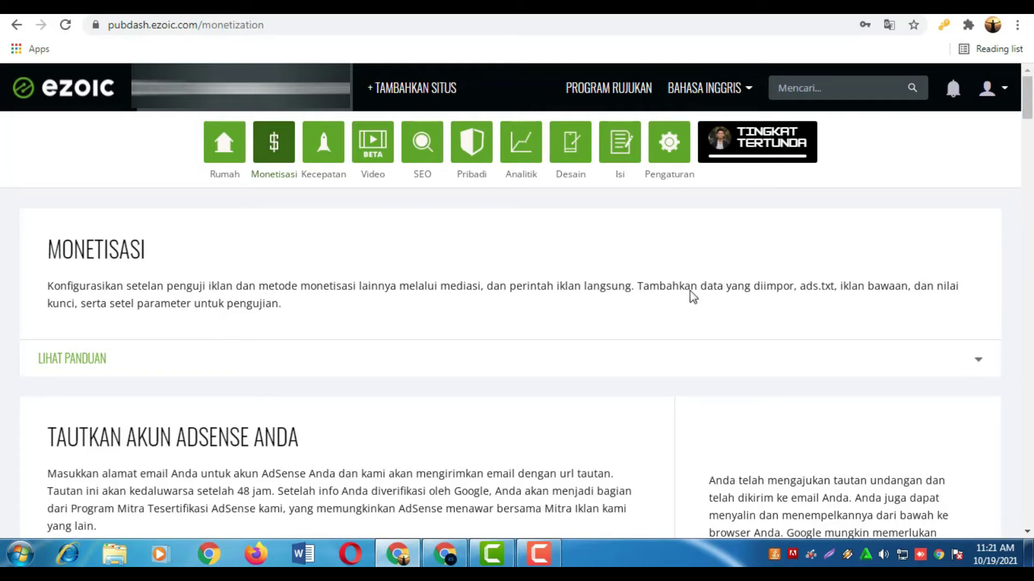
{"action": "left_click", "coordinate": [1027, 126]}
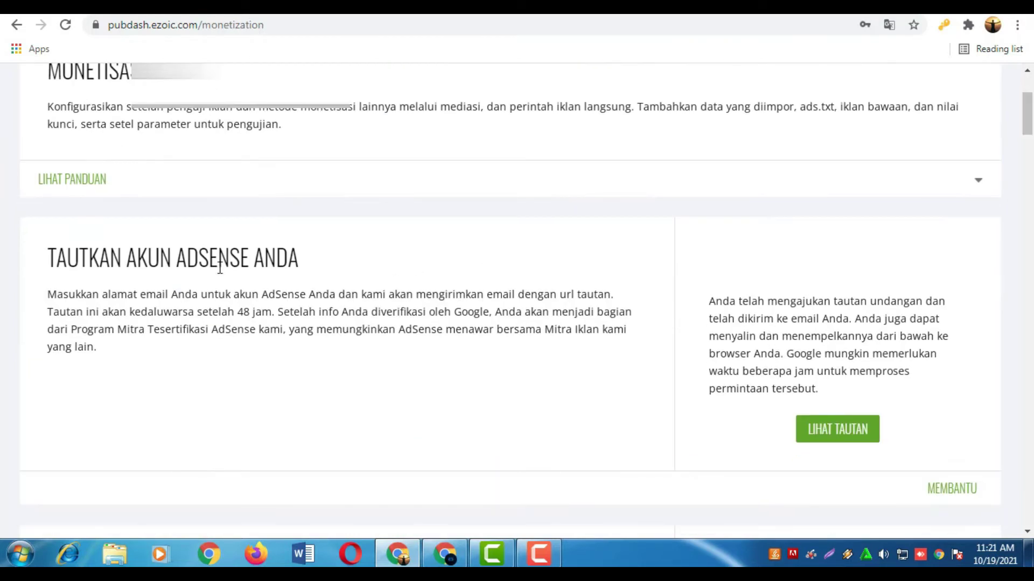
{"action": "left_click_drag", "start_coordinate": [262, 296], "coordinate": [338, 295]}
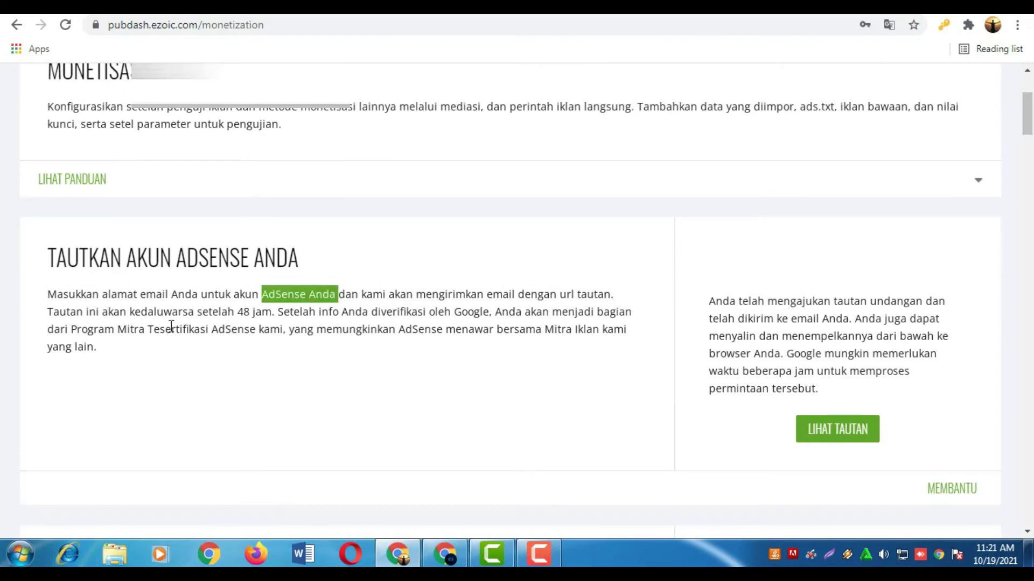
{"action": "left_click", "coordinate": [155, 300]}
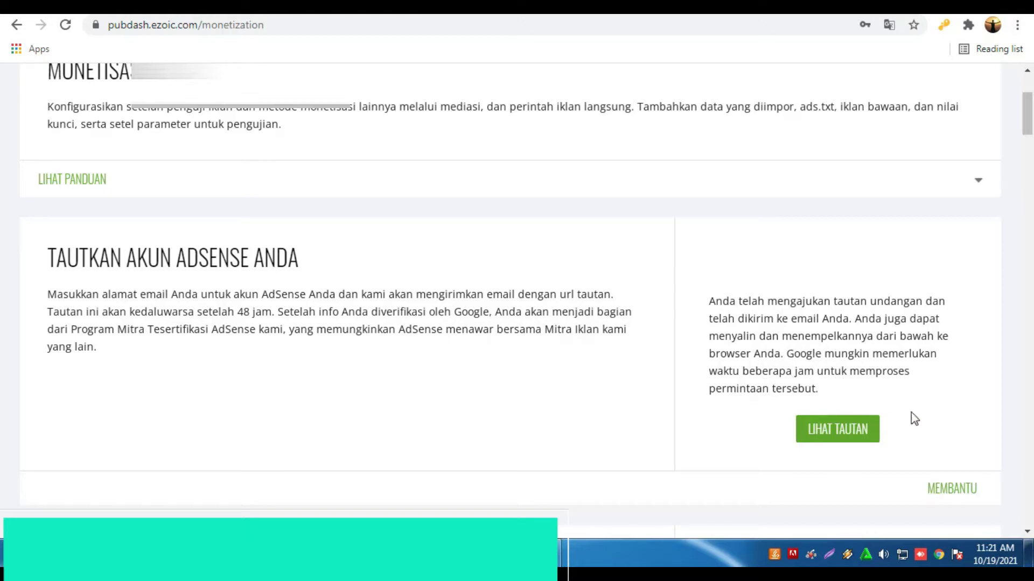
Review the historical AdSense data import and the Penguji Iklan section down to its placeholder list.
{"action": "left_click_drag", "start_coordinate": [1027, 139], "coordinate": [1032, 167]}
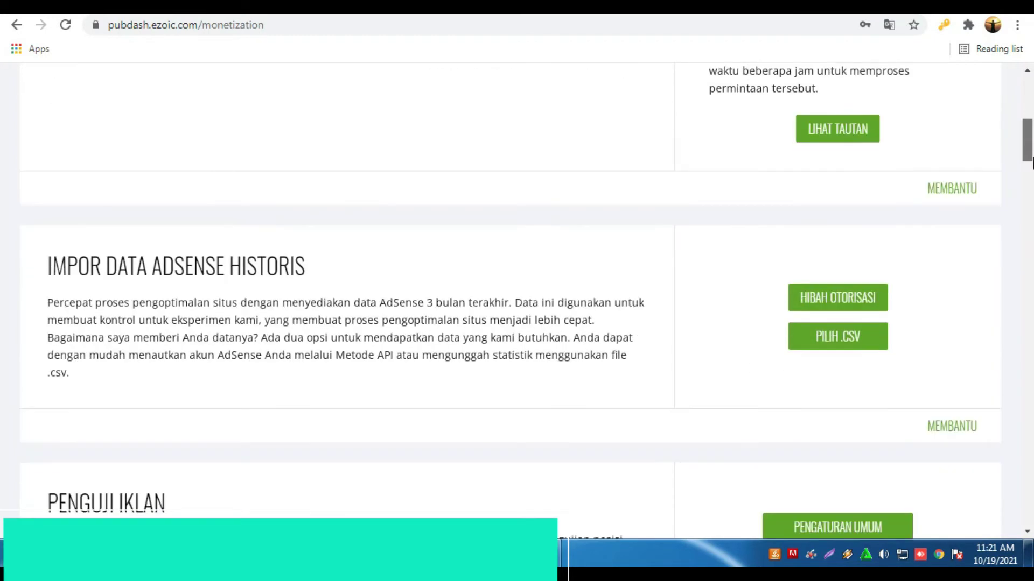
{"action": "scroll", "coordinate": [529, 203], "scroll_direction": "down", "scroll_amount": 2}
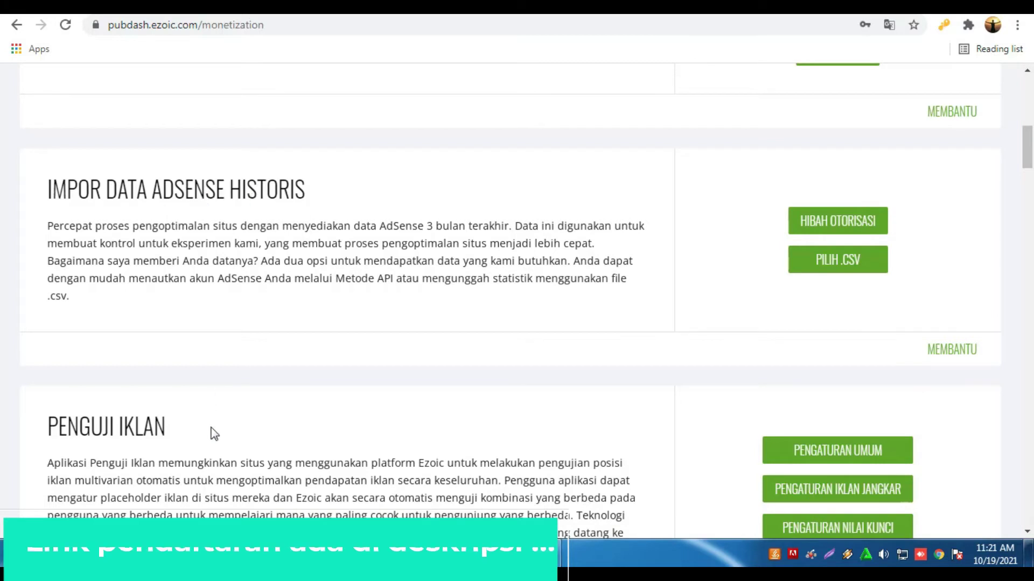
{"action": "scroll", "coordinate": [1023, 161], "scroll_direction": "down", "scroll_amount": 5}
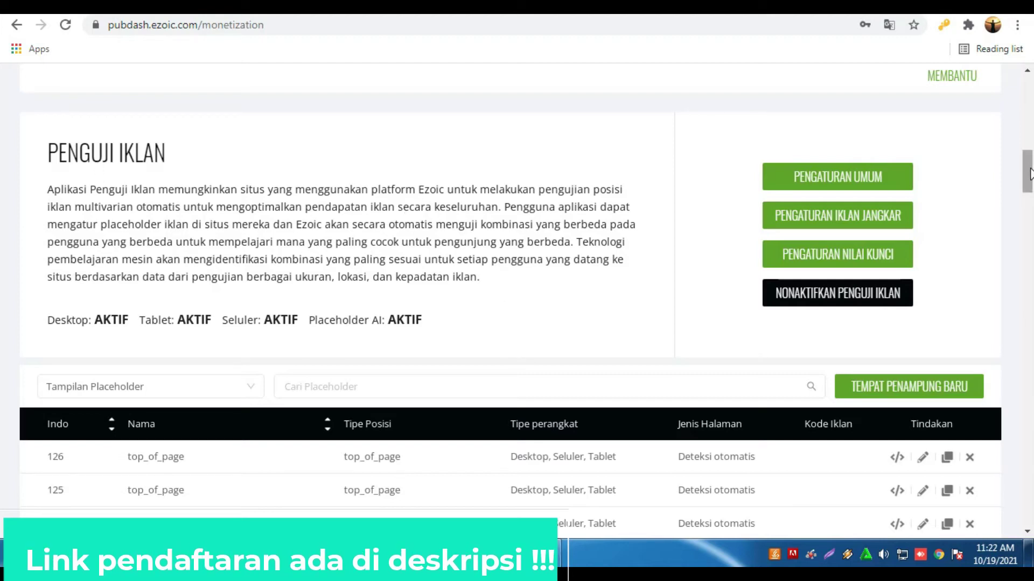
{"action": "left_click_drag", "start_coordinate": [1030, 173], "coordinate": [1030, 175]}
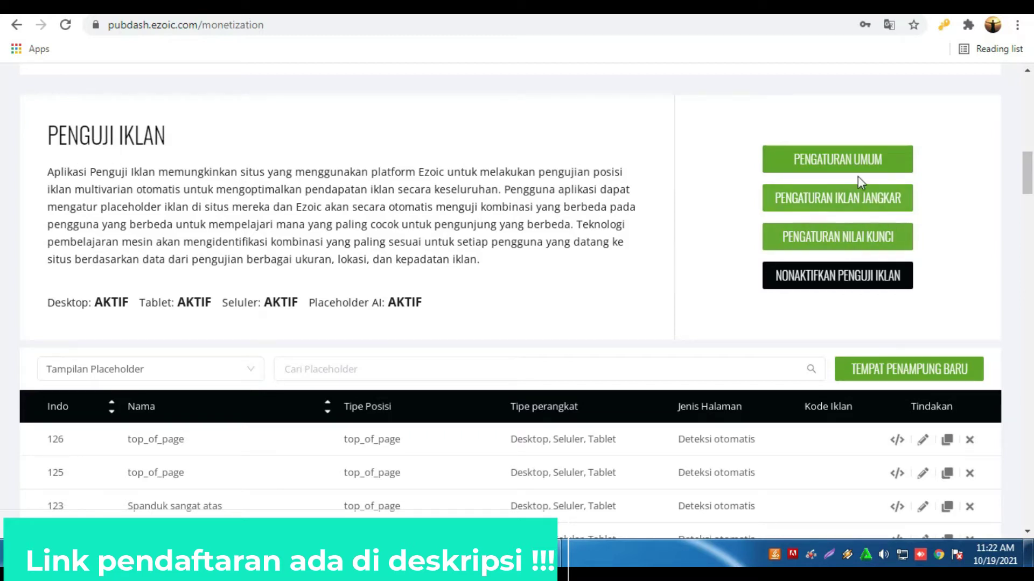
{"action": "left_click_drag", "start_coordinate": [1027, 195], "coordinate": [1030, 217]}
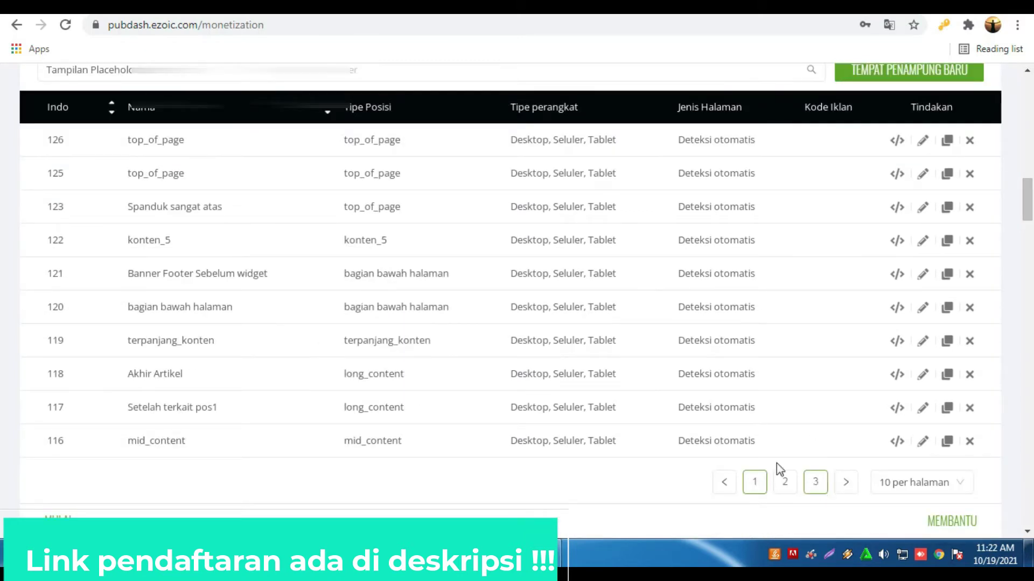
Browse pages 2 and 3 of the ad placeholder list in the Penguji Iklan section.
{"action": "scroll", "coordinate": [940, 274], "scroll_direction": "up", "scroll_amount": 3}
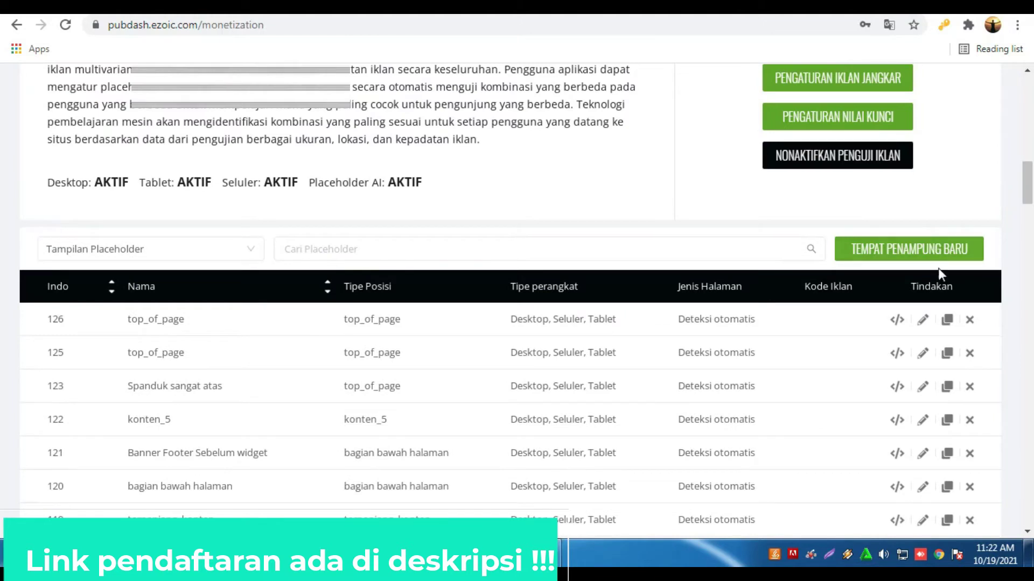
{"action": "left_click", "coordinate": [1030, 219]}
{"action": "scroll", "coordinate": [1029, 219], "scroll_direction": "up", "scroll_amount": 5}
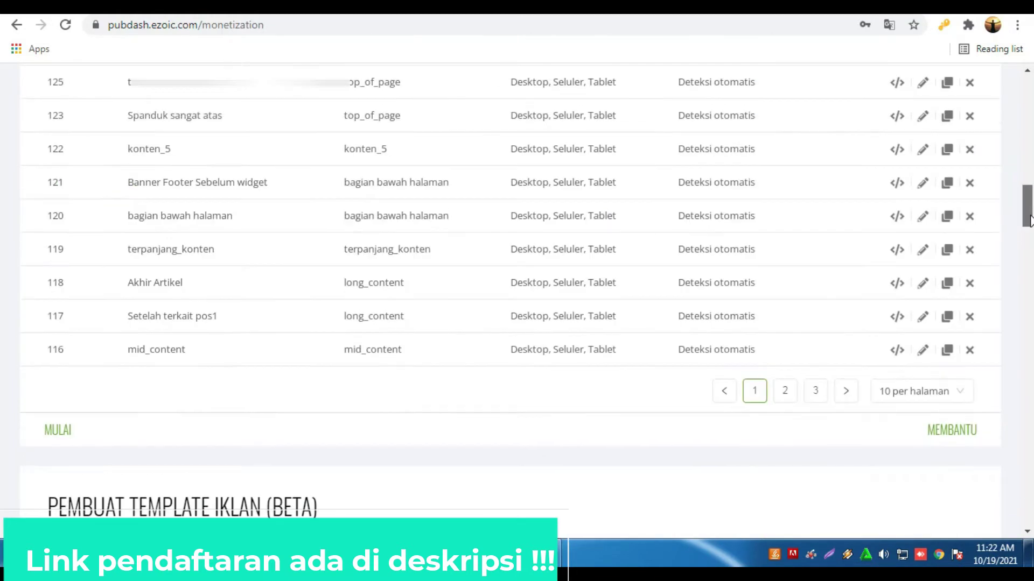
{"action": "scroll", "coordinate": [955, 299], "scroll_direction": "up", "scroll_amount": 1}
{"action": "left_click", "coordinate": [794, 462]}
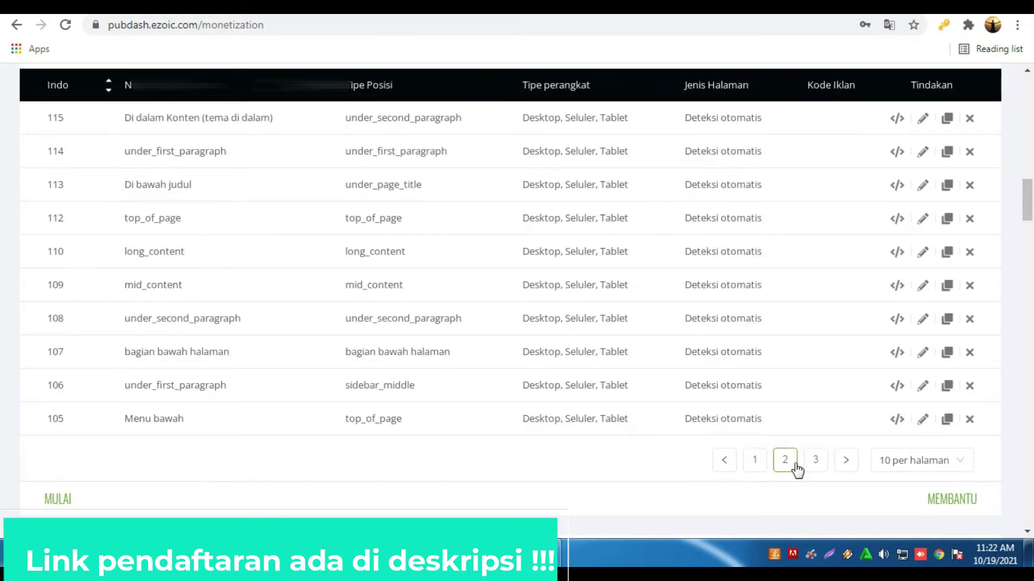
{"action": "left_click", "coordinate": [813, 464]}
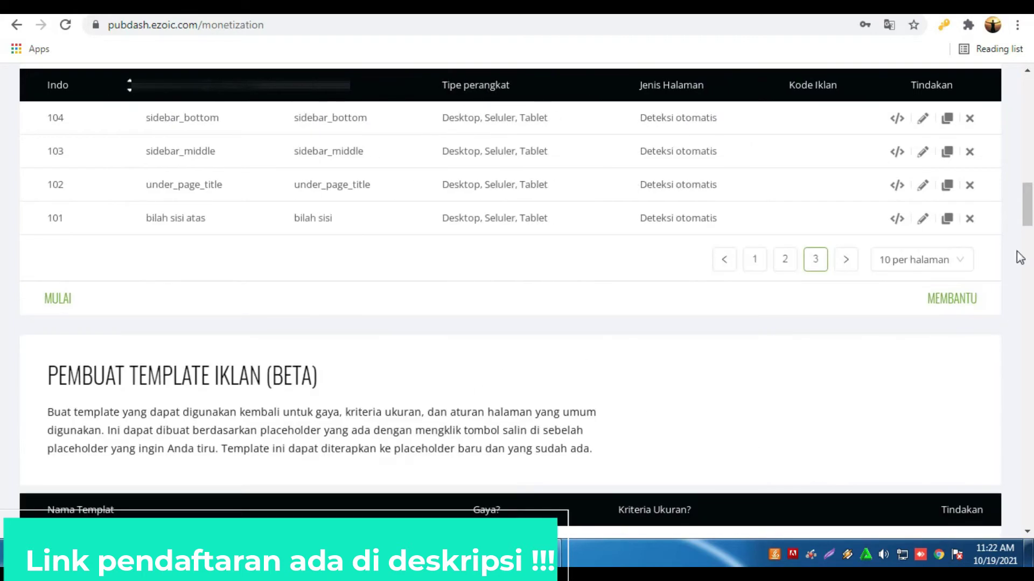
{"action": "scroll", "coordinate": [1019, 257], "scroll_direction": "up", "scroll_amount": 2}
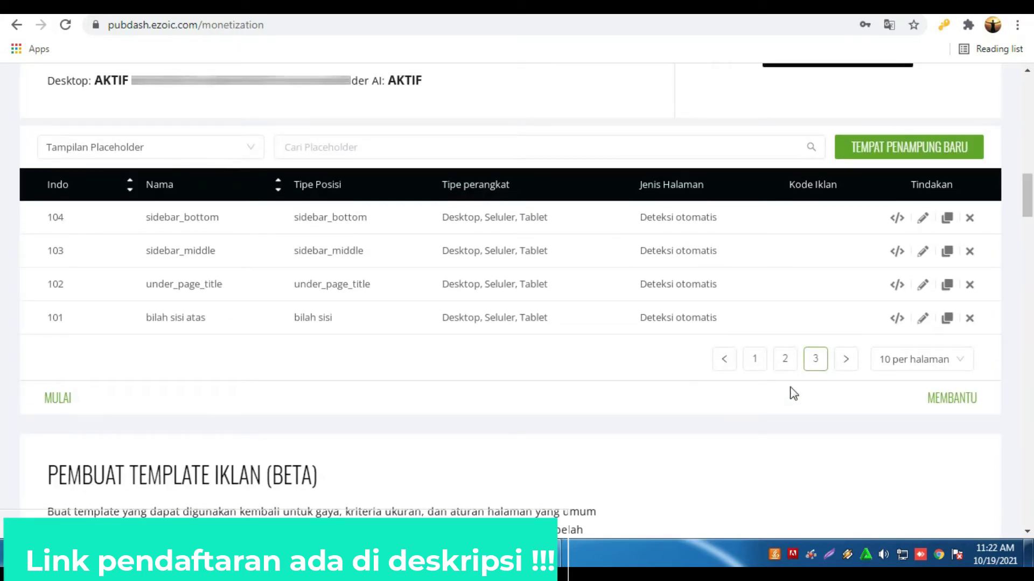
Start a new ad placeholder with the position Sidebar Atas and the name sd1.
{"action": "scroll", "coordinate": [1028, 211], "scroll_direction": "up", "scroll_amount": 1}
{"action": "left_click_drag", "start_coordinate": [1028, 211], "coordinate": [1028, 201]}
{"action": "left_click", "coordinate": [375, 289]}
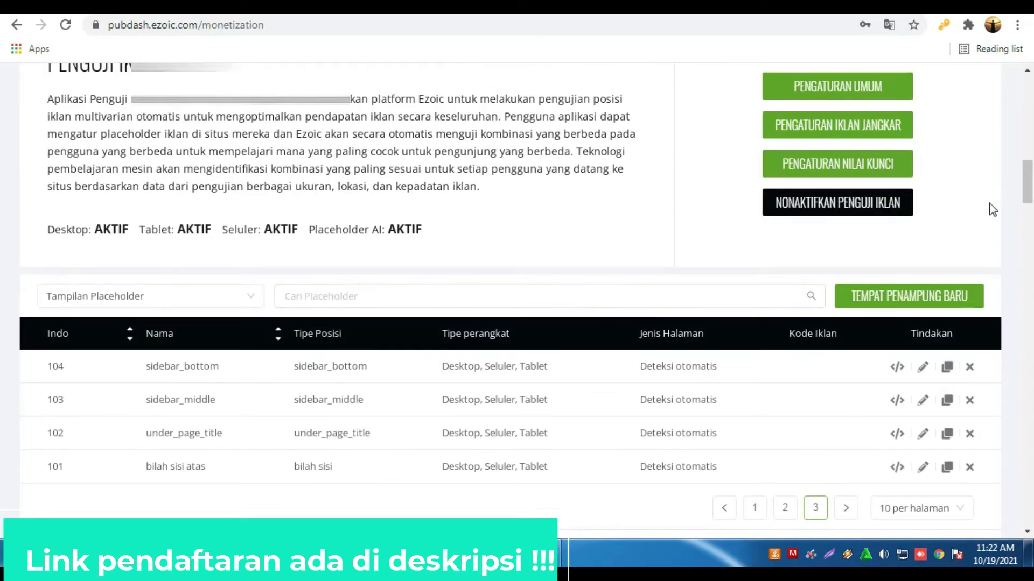
{"action": "left_click", "coordinate": [888, 297]}
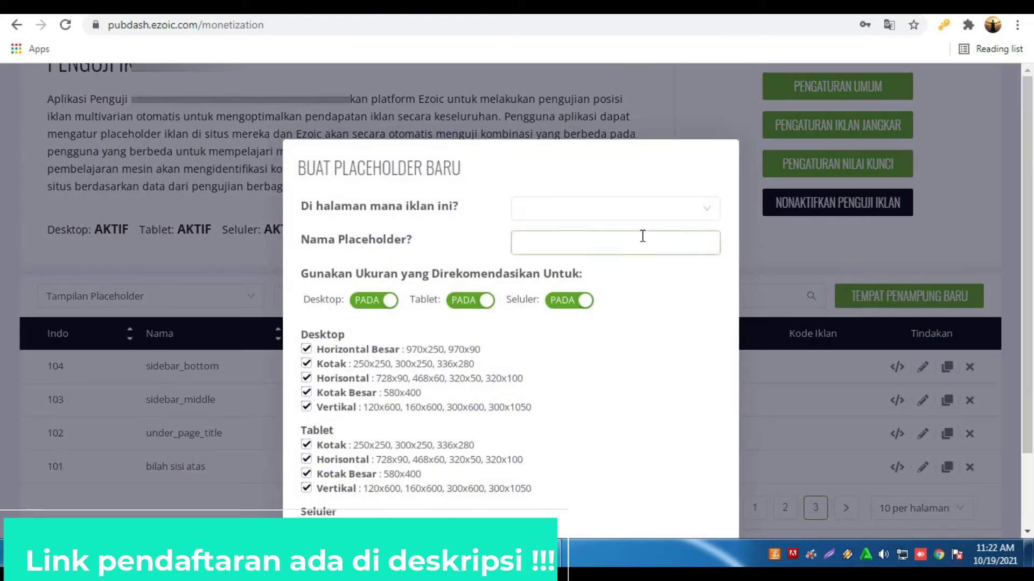
{"action": "left_click", "coordinate": [695, 218]}
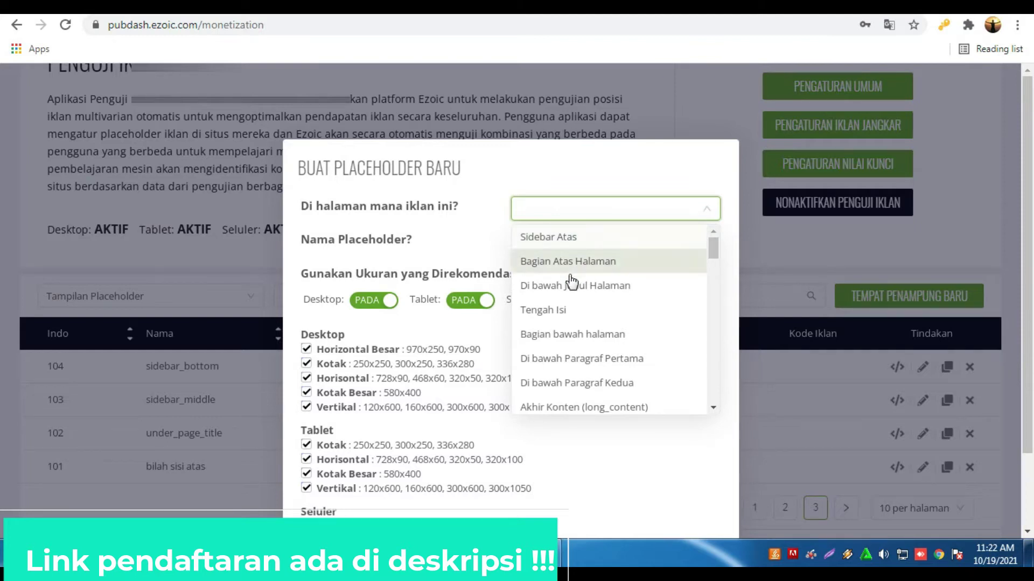
{"action": "left_click", "coordinate": [575, 242]}
{"action": "left_click_drag", "start_coordinate": [572, 245], "coordinate": [512, 240]}
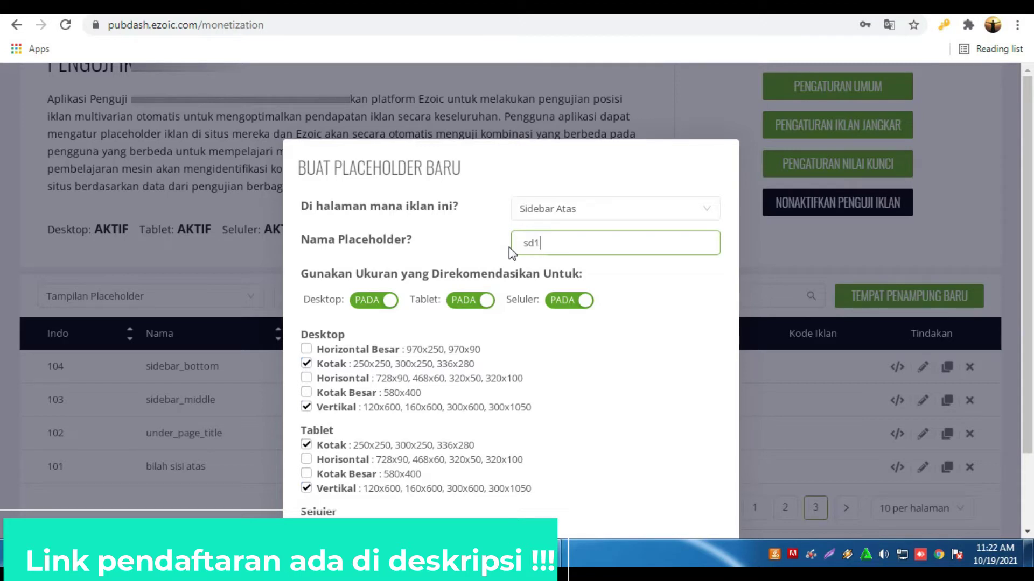
Add Horizontal Besar, Horisontal and Kotak Besar sizes for desktop plus Horisontal and Kotak Besar for tablet, and save the placeholder.
{"action": "left_click", "coordinate": [381, 305]}
{"action": "left_click", "coordinate": [381, 305]}
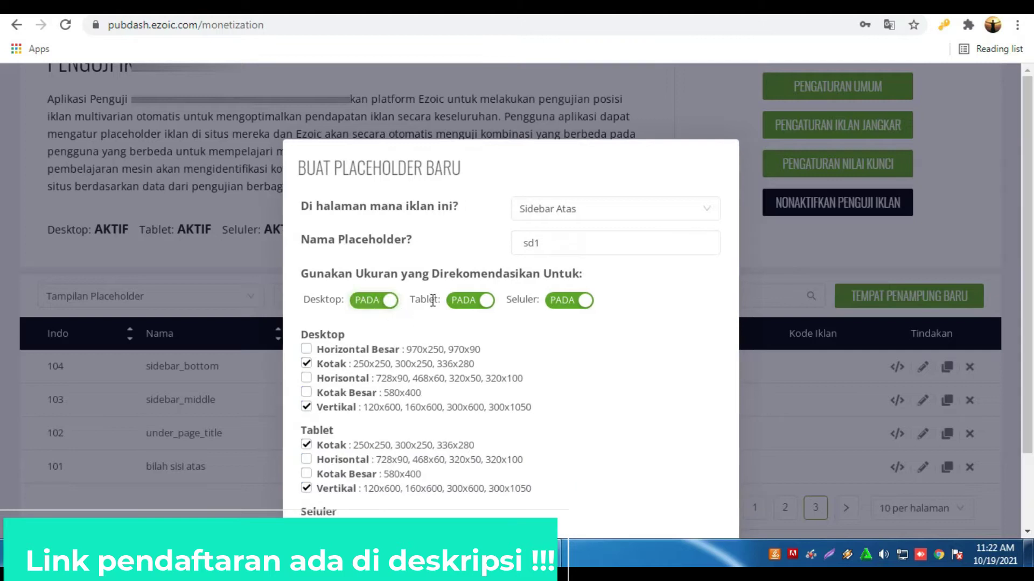
{"action": "left_click", "coordinate": [306, 350]}
{"action": "left_click", "coordinate": [306, 379]}
{"action": "left_click", "coordinate": [307, 393]}
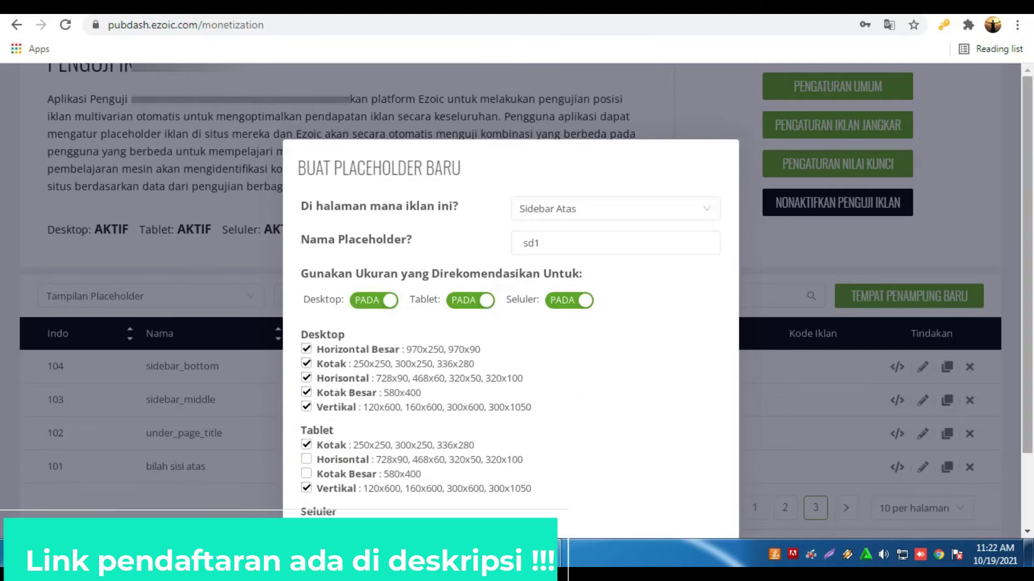
{"action": "scroll", "coordinate": [438, 365], "scroll_direction": "down", "scroll_amount": 1}
{"action": "left_click", "coordinate": [308, 399]}
{"action": "left_click", "coordinate": [308, 412]}
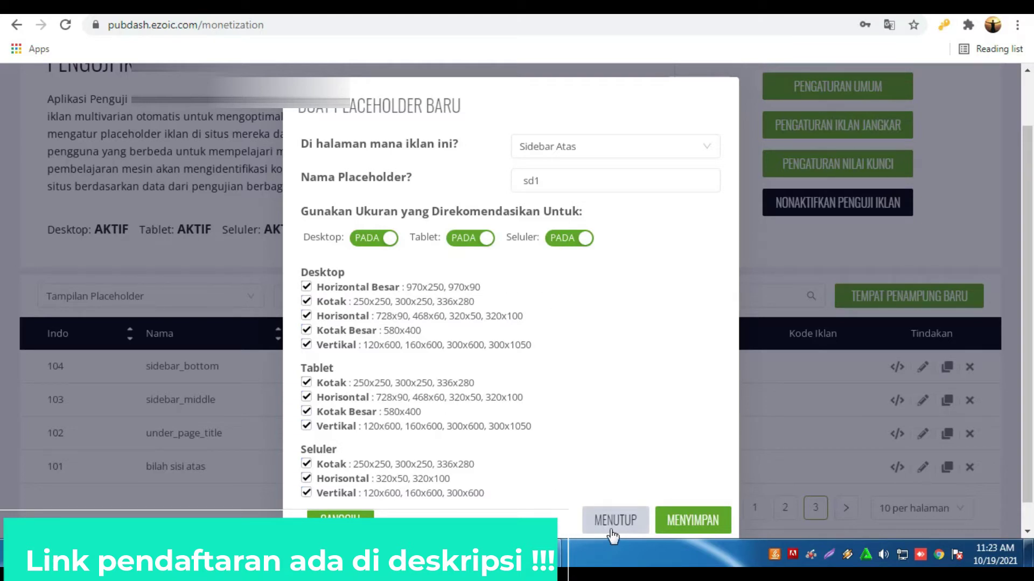
{"action": "left_click", "coordinate": [681, 521]}
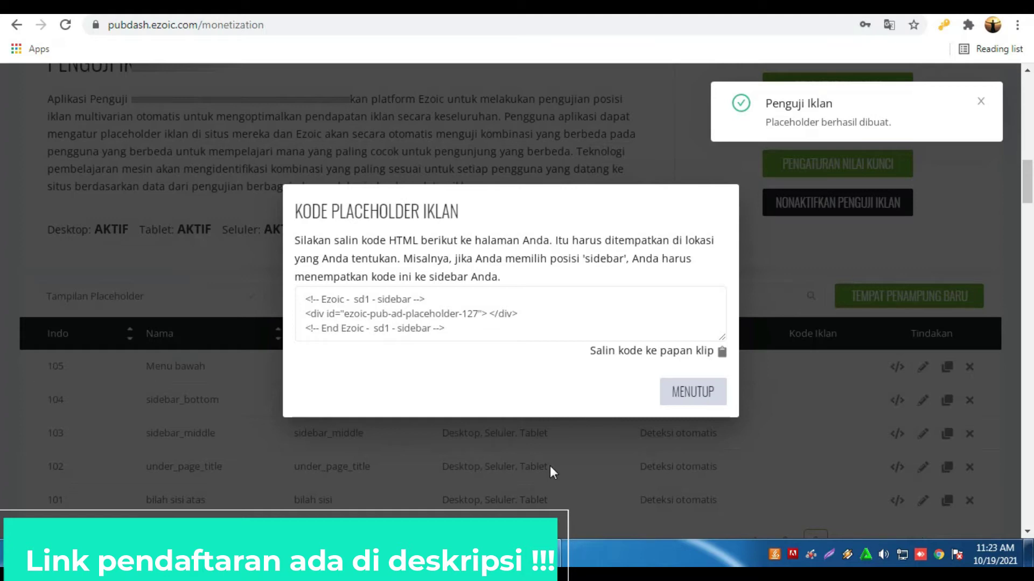
Highlight the HTML code of the sd1 placeholder to review it, and close the code dialog.
{"action": "left_click", "coordinate": [437, 322]}
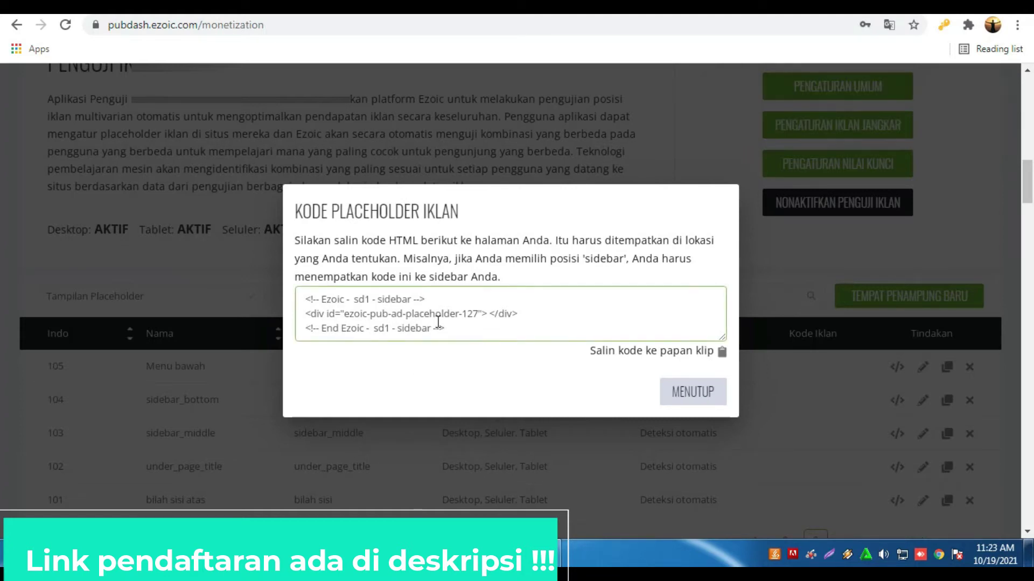
{"action": "left_click_drag", "start_coordinate": [446, 330], "coordinate": [309, 289]}
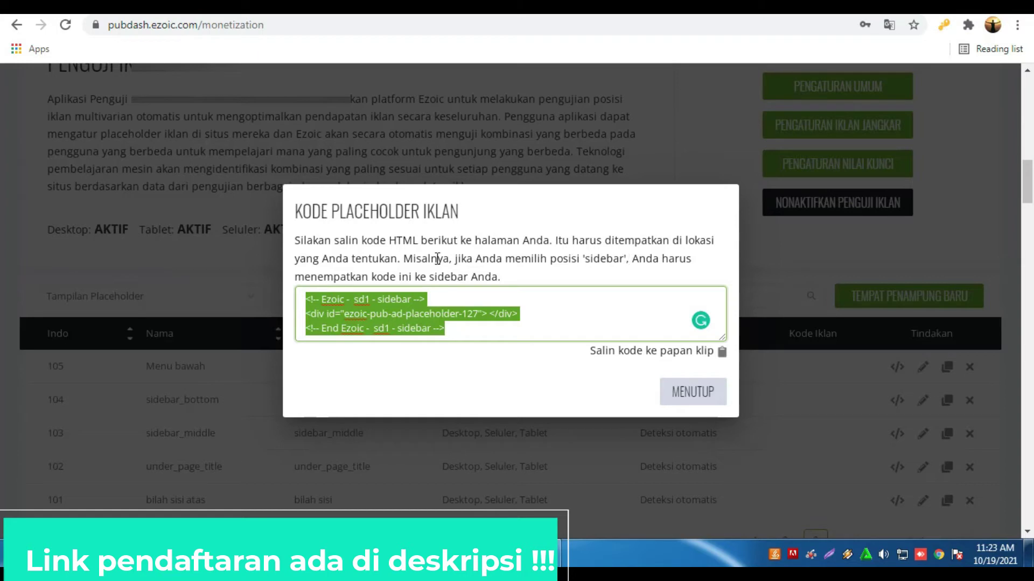
{"action": "left_click_drag", "start_coordinate": [496, 331], "coordinate": [303, 289]}
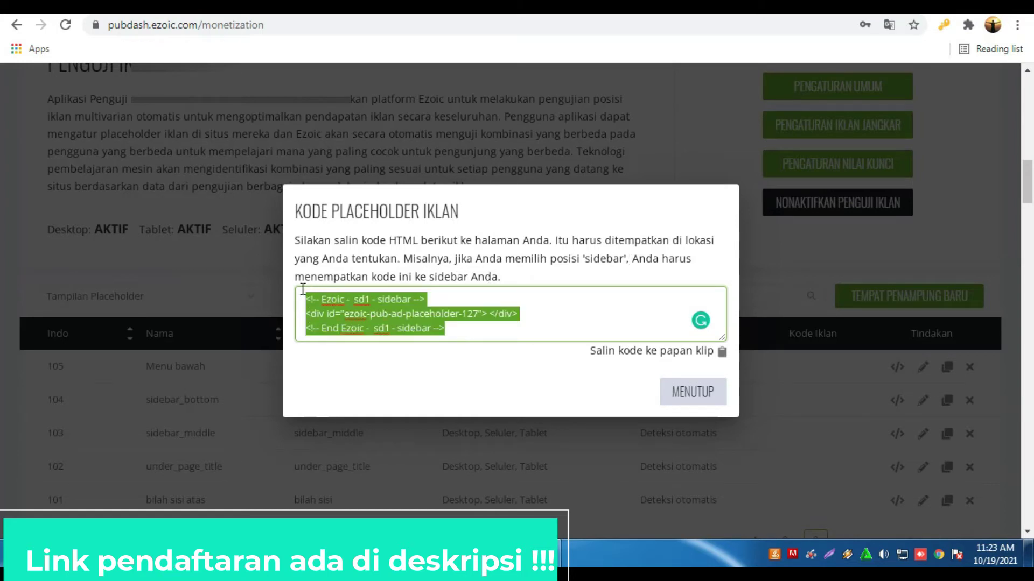
{"action": "right_click", "coordinate": [396, 314]}
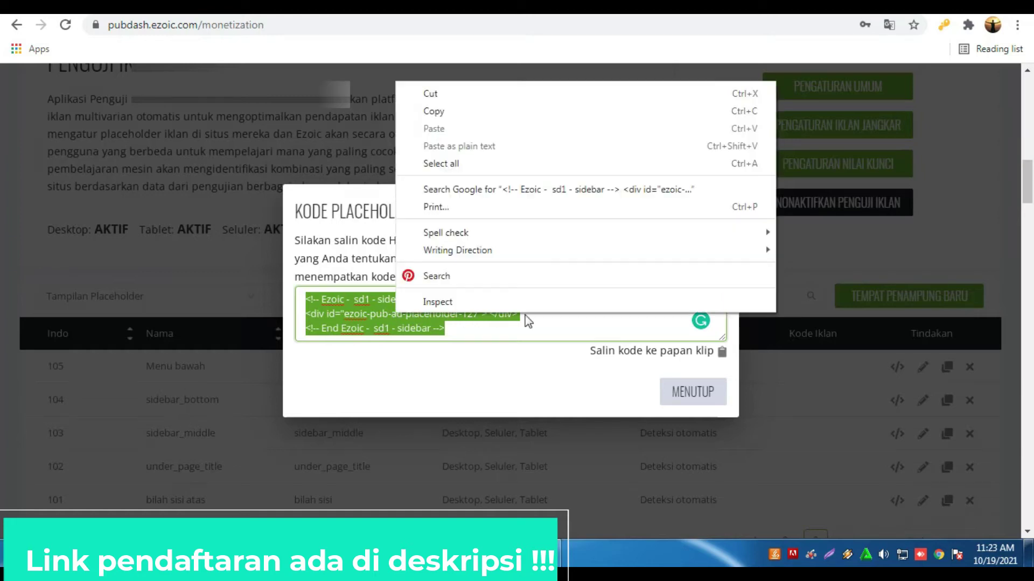
{"action": "left_click", "coordinate": [549, 325]}
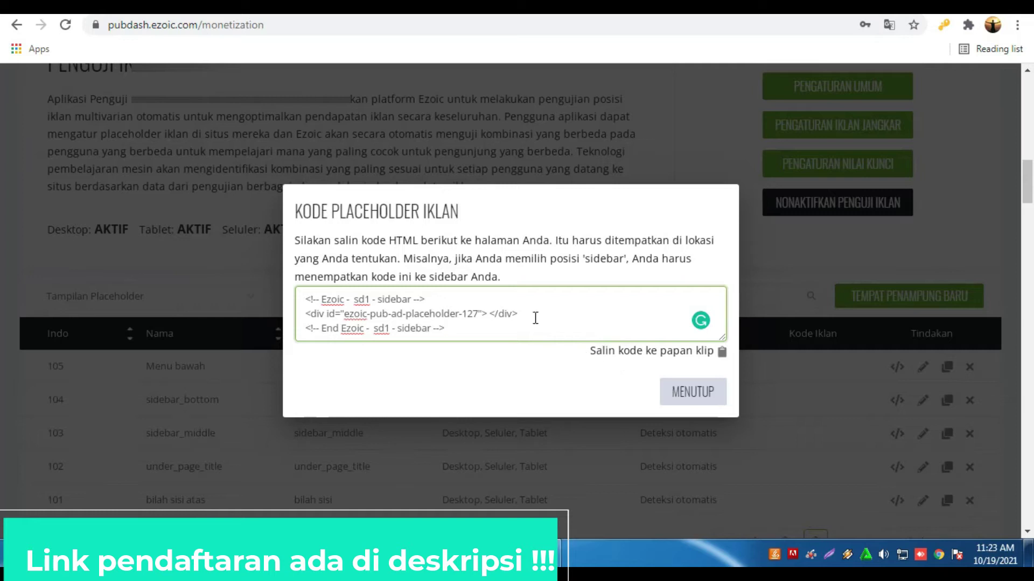
{"action": "left_click", "coordinate": [693, 397]}
Return to page 1 of the placeholder list and look over its entries, including the new sd1 placeholder.
{"action": "mouse_move", "coordinate": [1028, 209]}
{"action": "left_mouse_down"}
{"action": "mouse_move", "coordinate": [1029, 233]}
{"action": "mouse_move", "coordinate": [1030, 220]}
{"action": "left_mouse_up"}
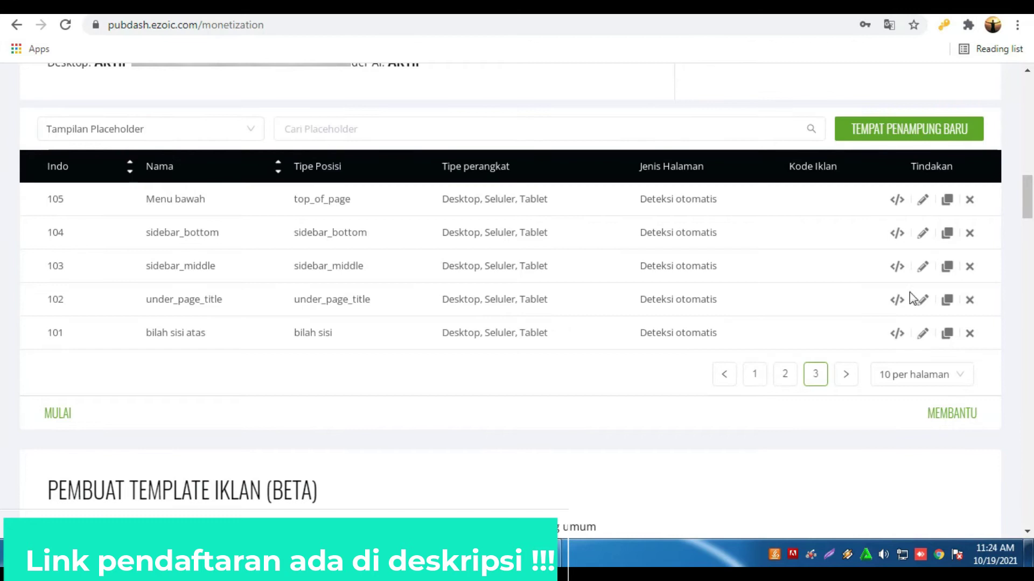
{"action": "left_click", "coordinate": [430, 129]}
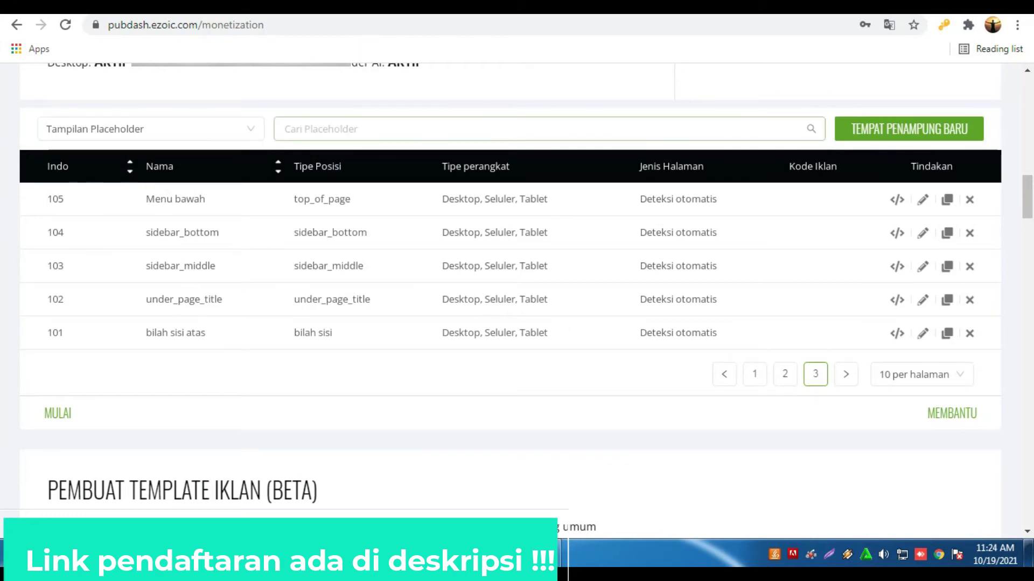
{"action": "scroll", "coordinate": [371, 295], "scroll_direction": "up", "scroll_amount": 5}
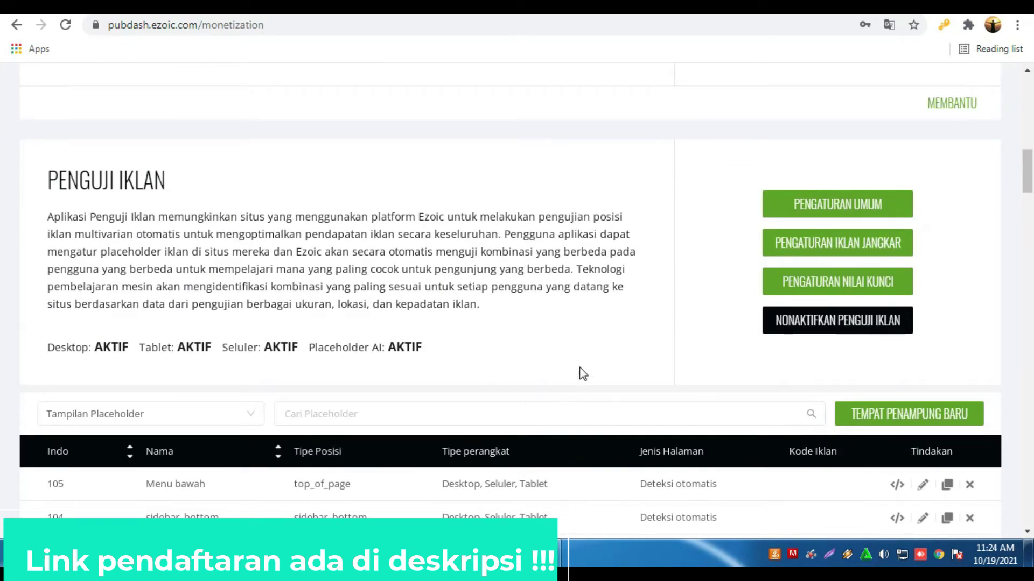
{"action": "scroll", "coordinate": [583, 374], "scroll_direction": "down", "scroll_amount": 6}
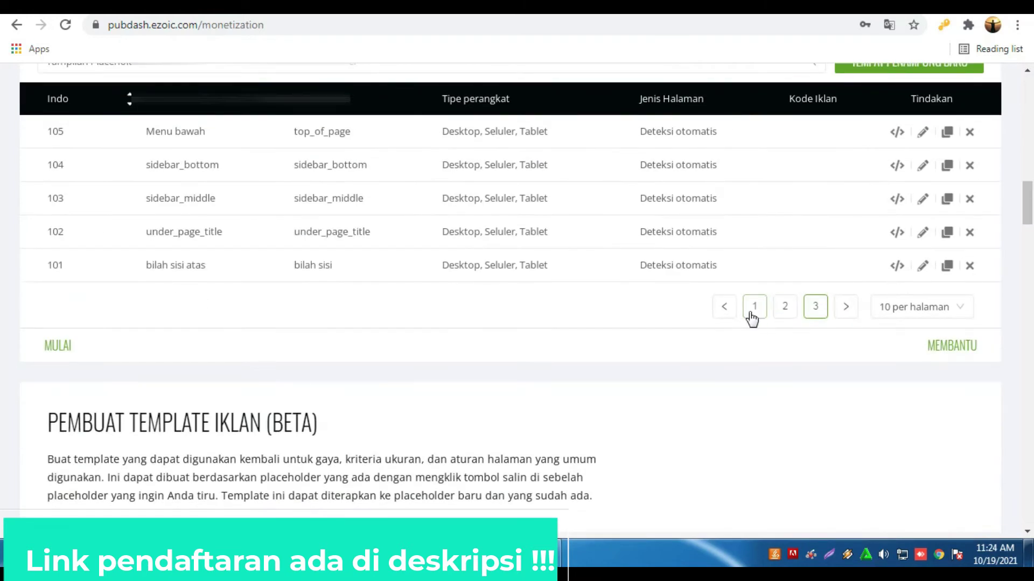
{"action": "left_click", "coordinate": [754, 306]}
{"action": "scroll", "coordinate": [231, 295], "scroll_direction": "up", "scroll_amount": 1}
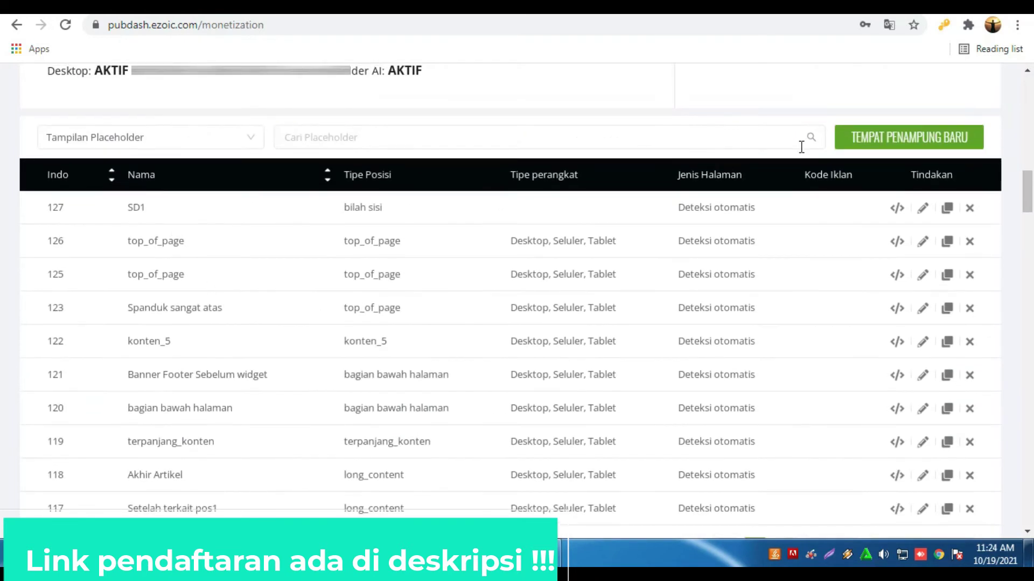
{"action": "scroll", "coordinate": [1029, 202], "scroll_direction": "down", "scroll_amount": 2}
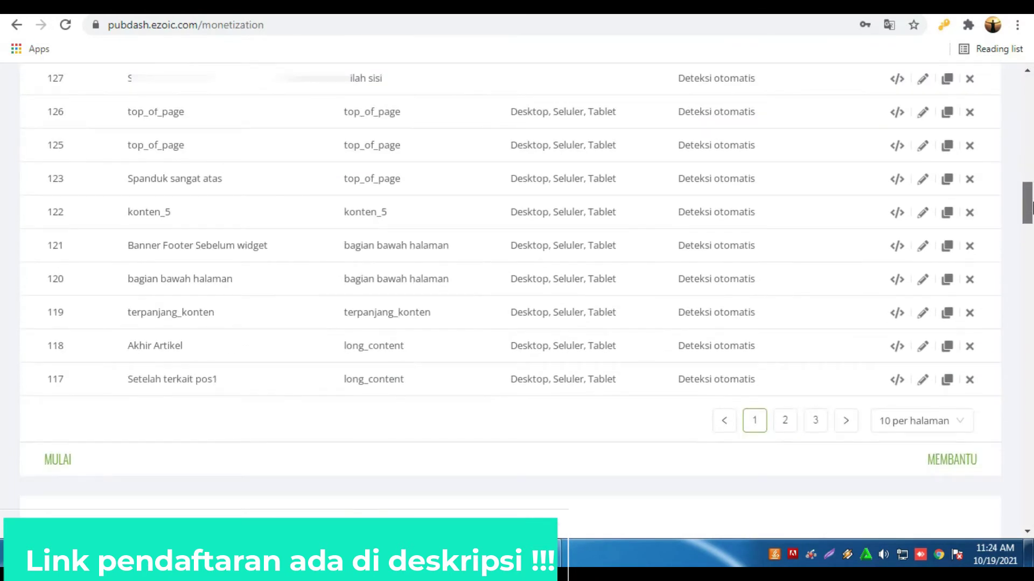
{"action": "scroll", "coordinate": [1029, 204], "scroll_direction": "up", "scroll_amount": 1}
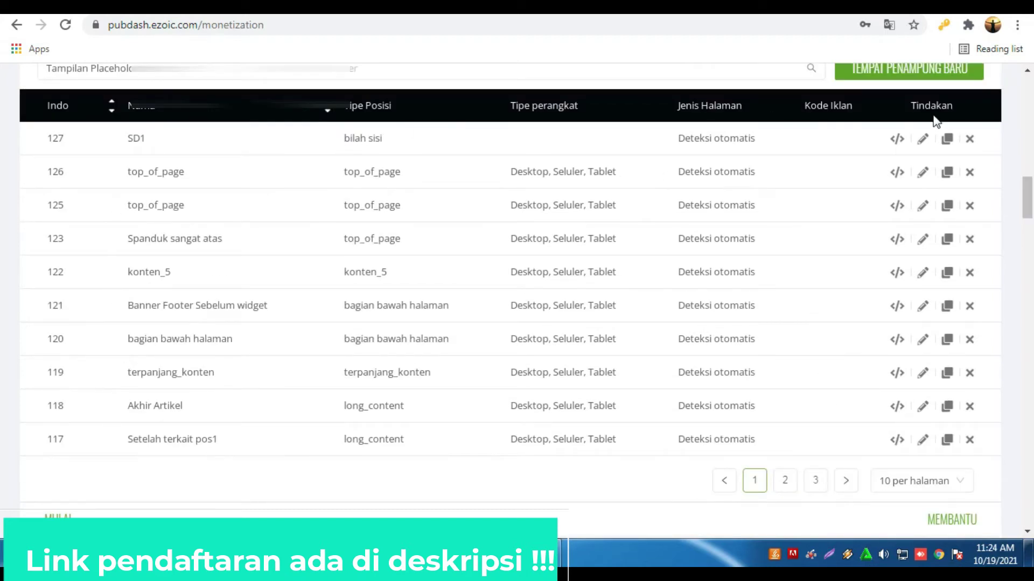
{"action": "scroll", "coordinate": [1028, 210], "scroll_direction": "up", "scroll_amount": 1}
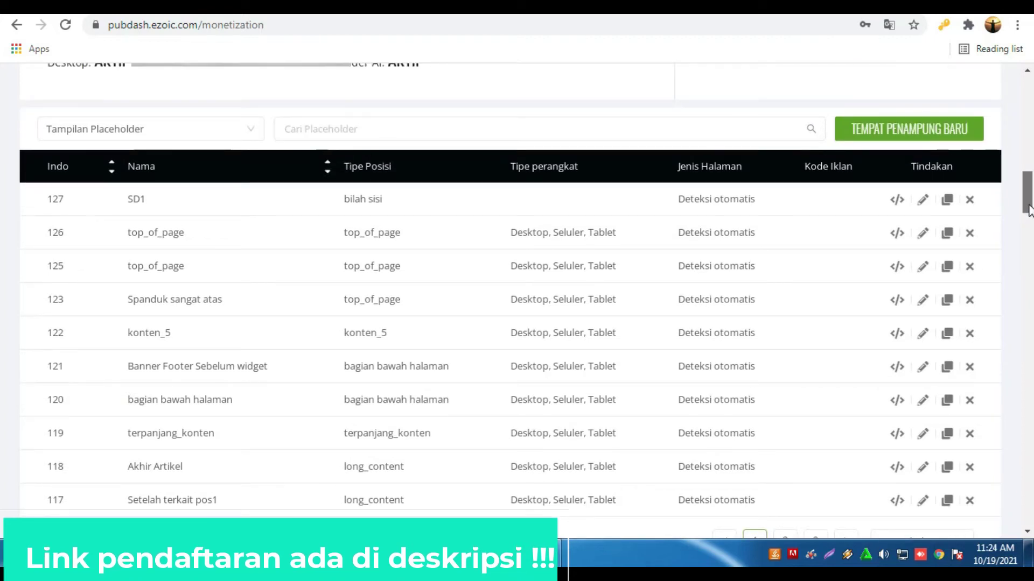
Go to the Unit Iklan Asli section, view its sample ads and close the example.
{"action": "left_click_drag", "start_coordinate": [1029, 200], "coordinate": [1031, 291]}
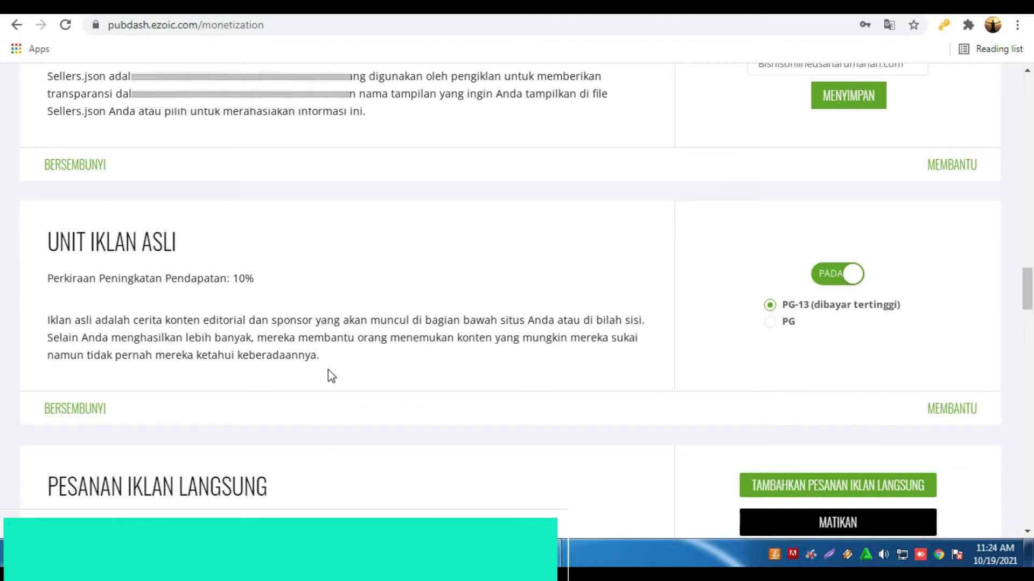
{"action": "left_click", "coordinate": [950, 410]}
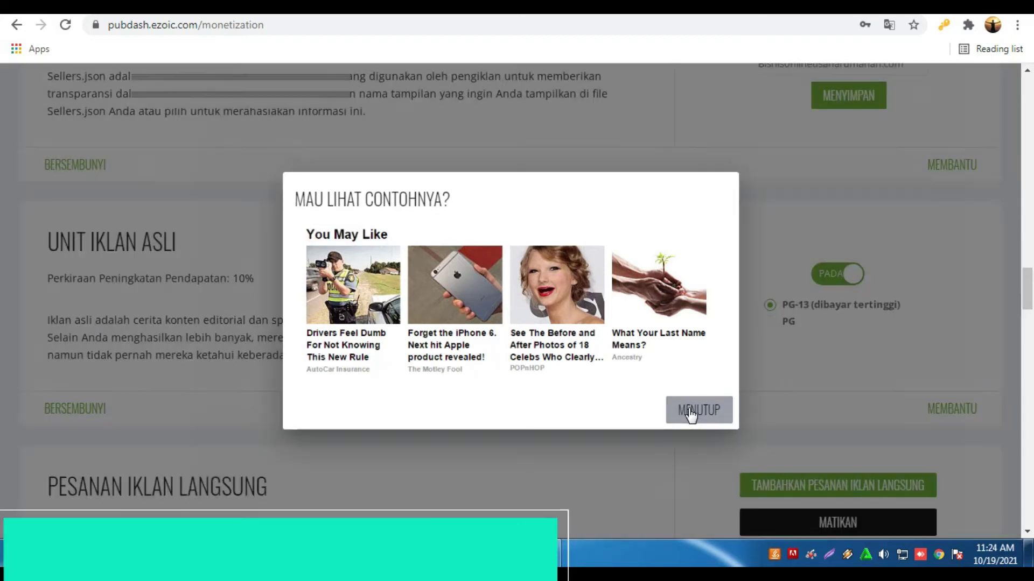
{"action": "left_click", "coordinate": [691, 413]}
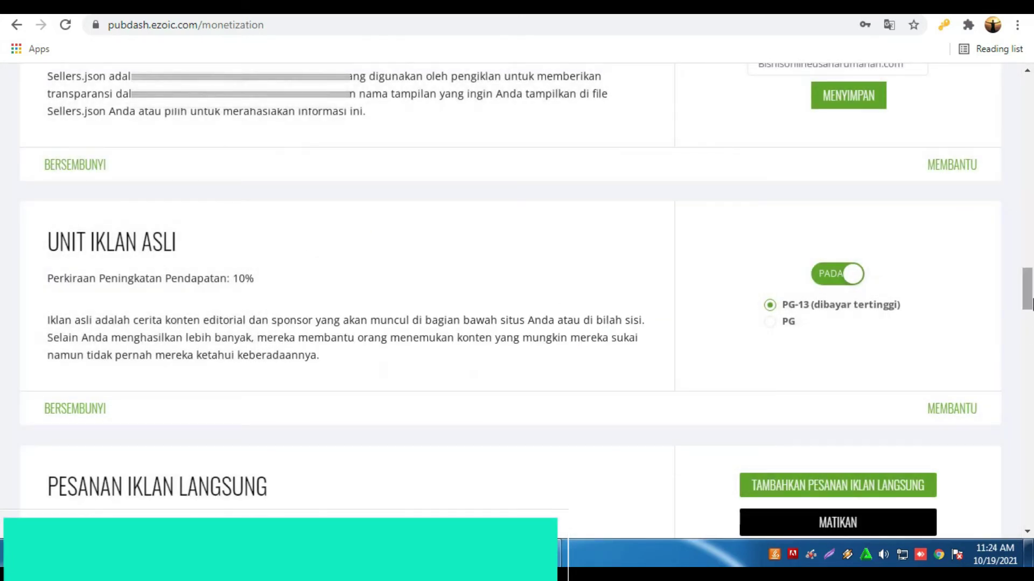
Read the help text of the Ads.txt section and close it.
{"action": "scroll", "coordinate": [1032, 323], "scroll_direction": "down", "scroll_amount": 3}
{"action": "left_click_drag", "start_coordinate": [1032, 322], "coordinate": [1031, 381]}
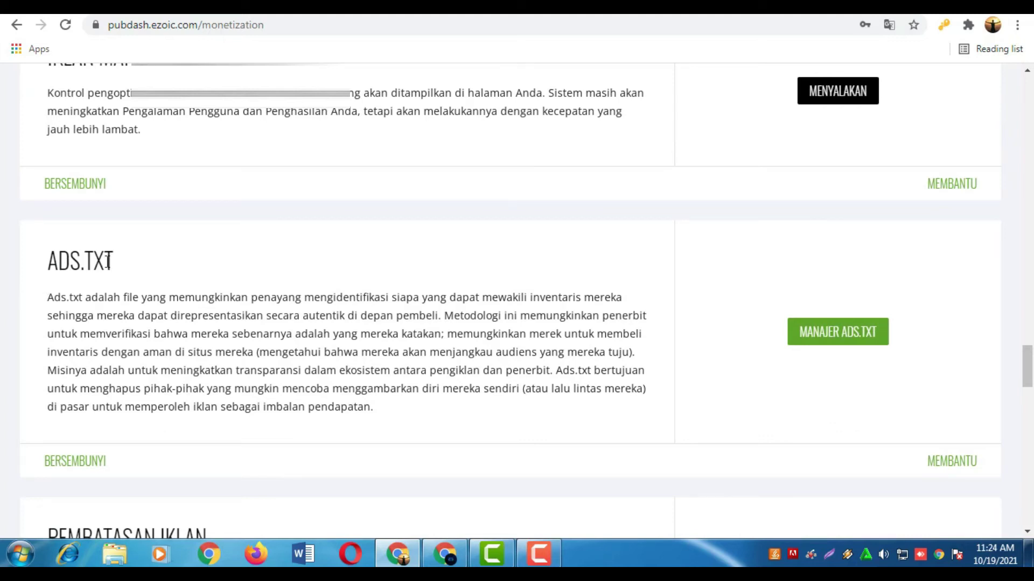
{"action": "left_click", "coordinate": [957, 462]}
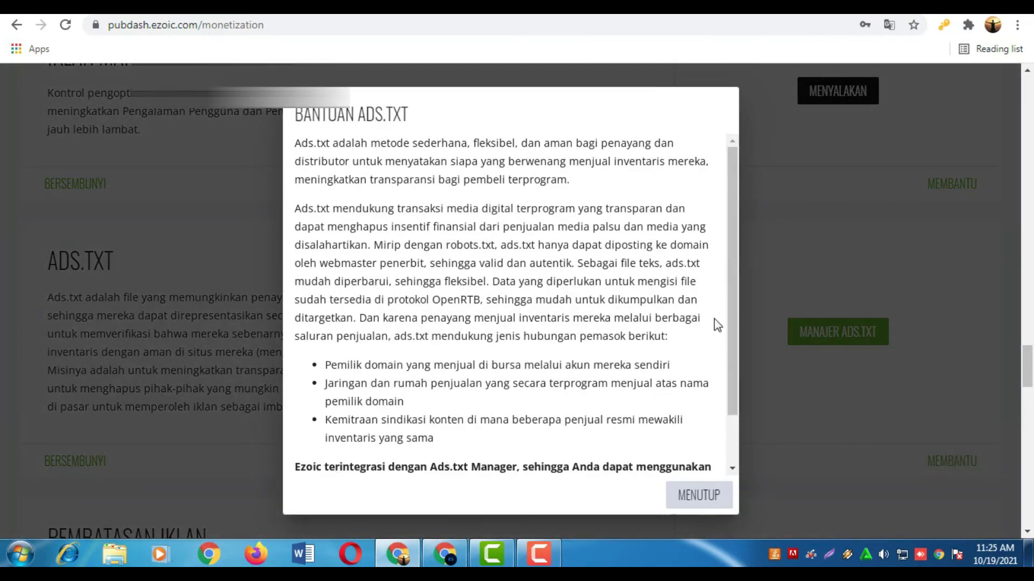
{"action": "mouse_move", "coordinate": [731, 321]}
{"action": "left_mouse_down"}
{"action": "mouse_move", "coordinate": [735, 381]}
{"action": "mouse_move", "coordinate": [732, 314]}
{"action": "left_mouse_up"}
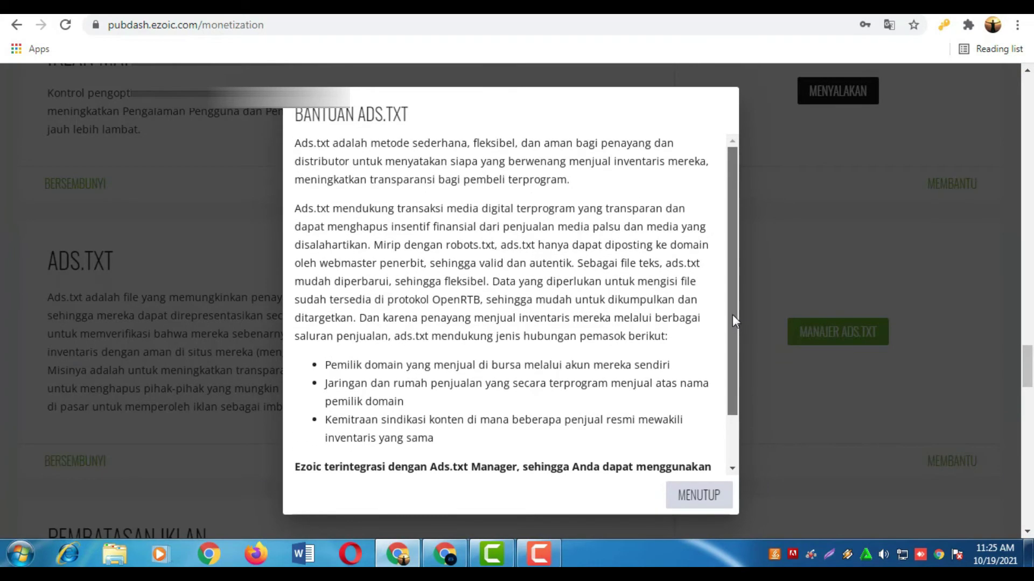
{"action": "left_click", "coordinate": [697, 496]}
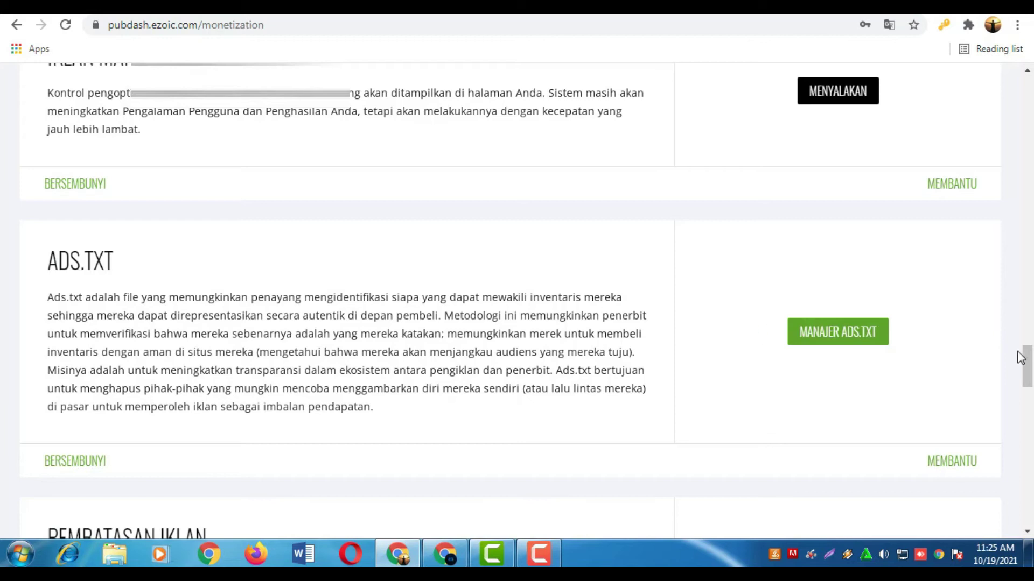
Look through the remaining monetization sections, including Pembatasan Iklan, Pemblokir Pengiklan, Kategori Iklan and Warna Iklan.
{"action": "scroll", "coordinate": [1028, 369], "scroll_direction": "down", "scroll_amount": 1}
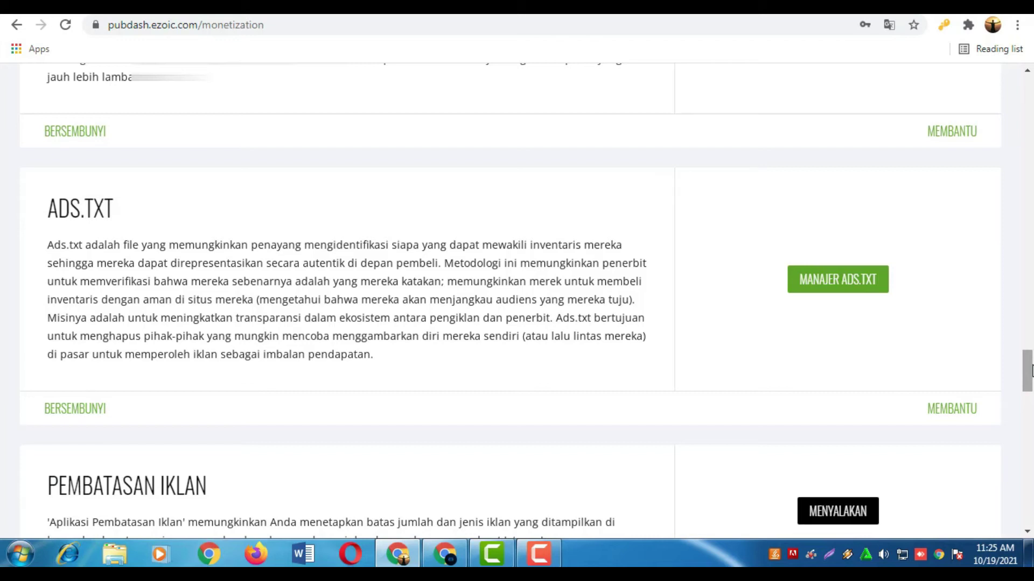
{"action": "scroll", "coordinate": [1028, 371], "scroll_direction": "down", "scroll_amount": 5}
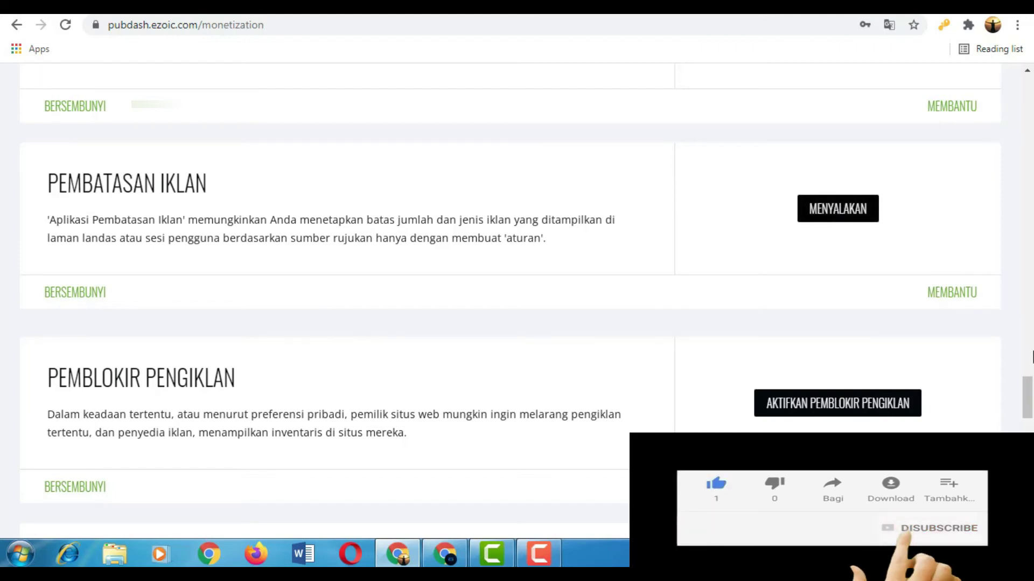
{"action": "left_click_drag", "start_coordinate": [1027, 399], "coordinate": [1029, 425]}
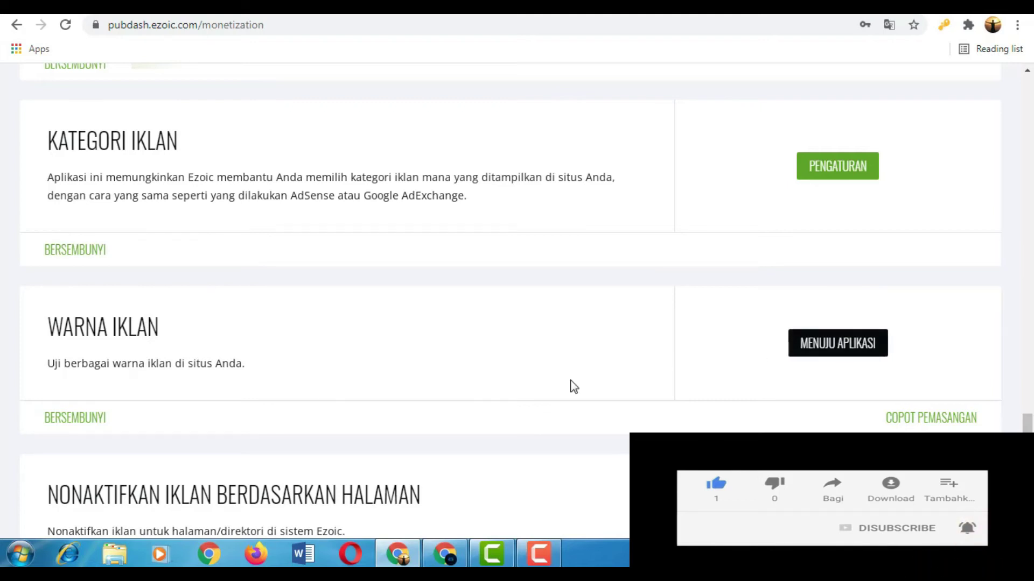
{"action": "left_click", "coordinate": [840, 347]}
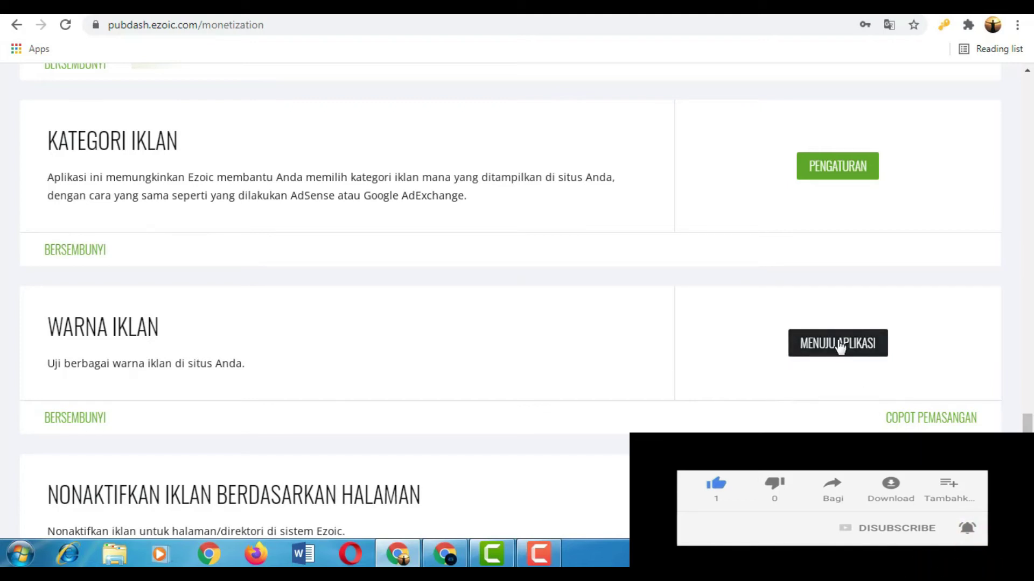
{"action": "scroll", "coordinate": [1028, 479], "scroll_direction": "down", "scroll_amount": 7}
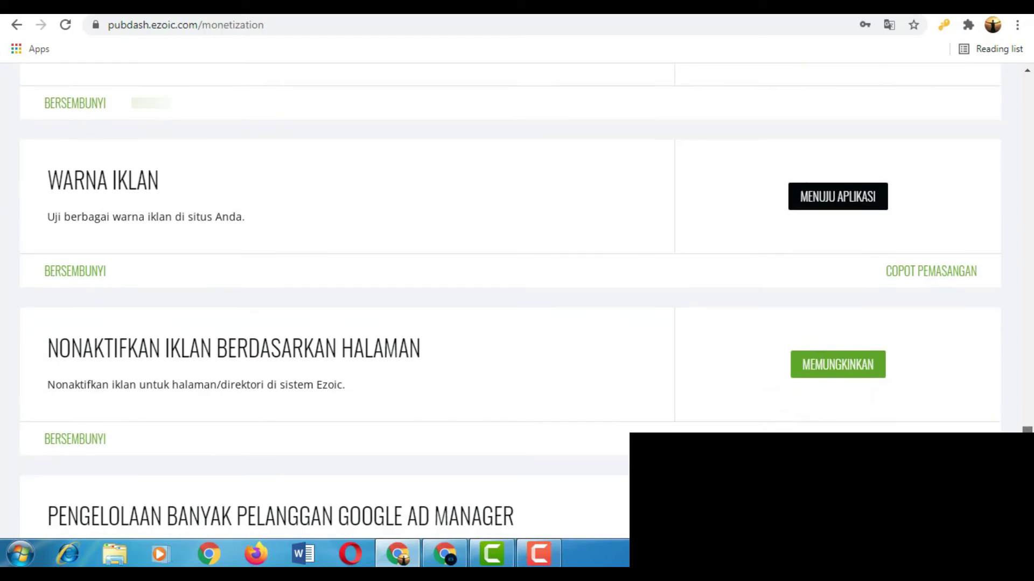
Go back to the placeholder list and display the HTML code of the SD1 placeholder.
{"action": "left_click_drag", "start_coordinate": [1029, 479], "coordinate": [1029, 272]}
{"action": "left_click_drag", "start_coordinate": [1031, 254], "coordinate": [1031, 199]}
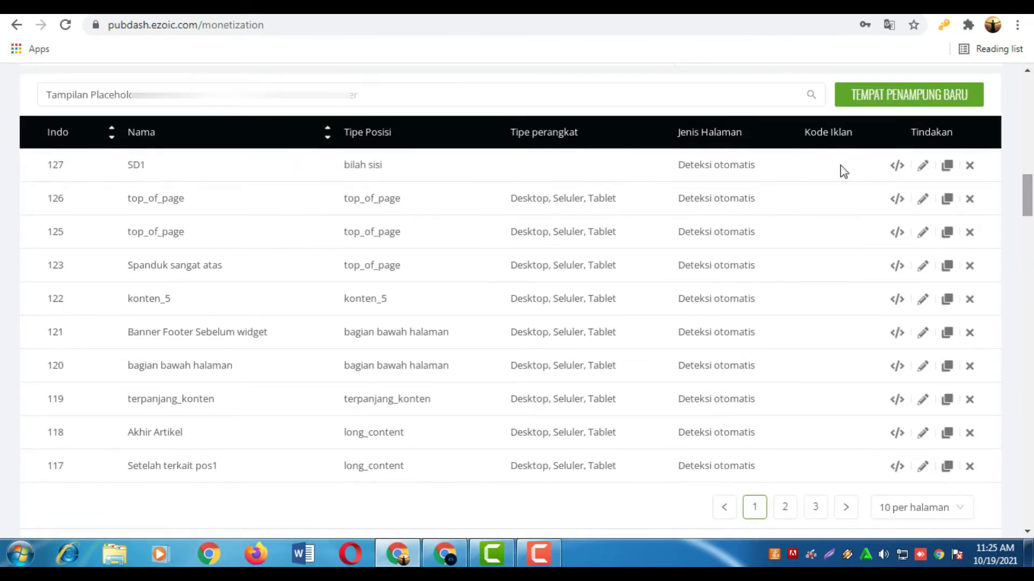
{"action": "left_click", "coordinate": [896, 167]}
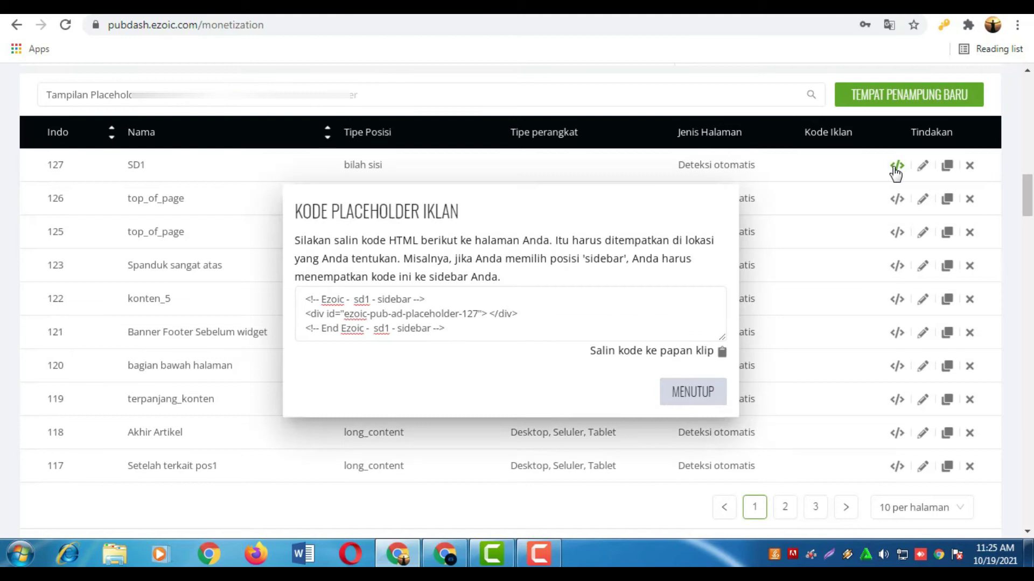
Close the code window, open the SD1 placeholder for editing and review its Posisi, Gaya Iklan and Kriteria Ukuran settings without saving.
{"action": "left_click", "coordinate": [723, 394]}
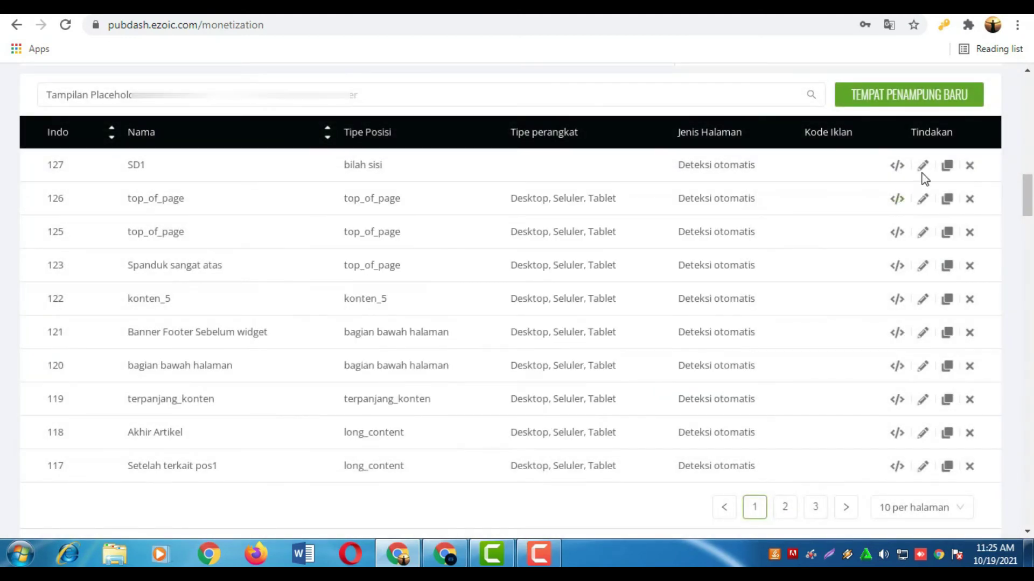
{"action": "left_click", "coordinate": [923, 168]}
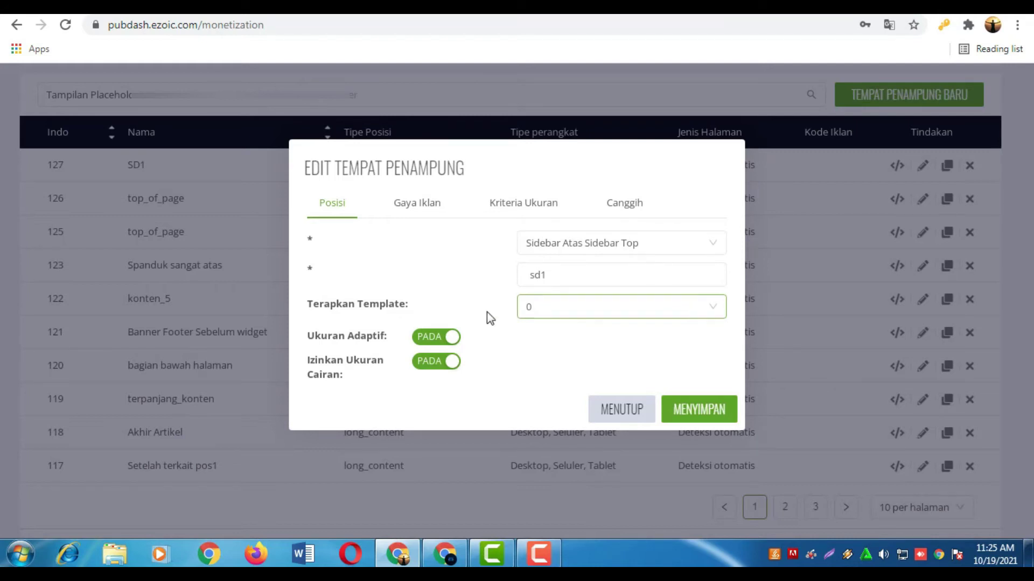
{"action": "left_click", "coordinate": [422, 206]}
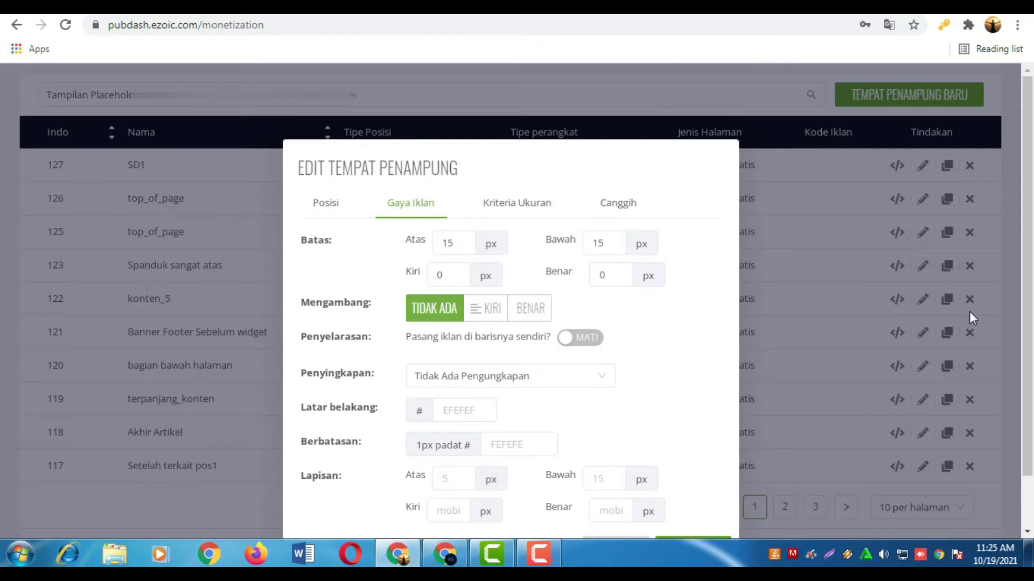
{"action": "scroll", "coordinate": [942, 350], "scroll_direction": "down", "scroll_amount": 1}
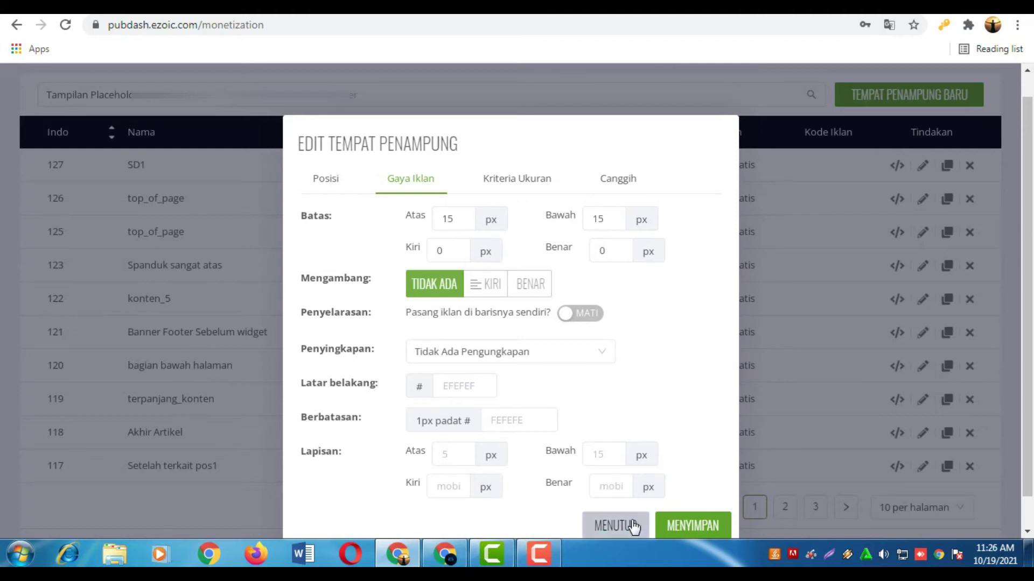
{"action": "left_click", "coordinate": [525, 183]}
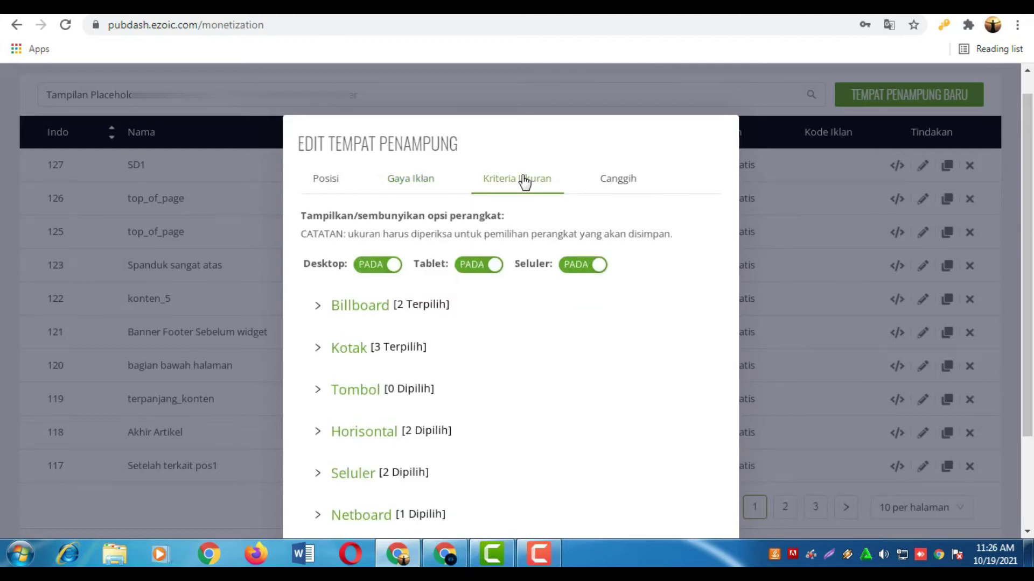
{"action": "left_click", "coordinate": [810, 366]}
Go to the Kecepatan page and review the Leap overview, including the Skor Vital Inti, setup assistant queue, leaderboard and Rekomendasi sections.
{"action": "left_click_drag", "start_coordinate": [1027, 202], "coordinate": [1023, 115]}
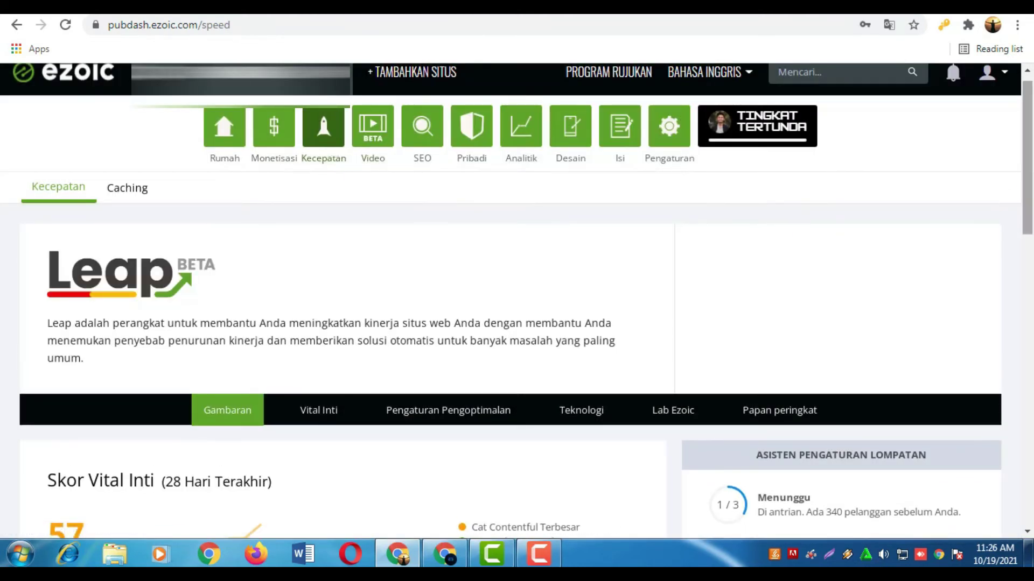
{"action": "scroll", "coordinate": [1031, 209], "scroll_direction": "down", "scroll_amount": 3}
{"action": "scroll", "coordinate": [1032, 208], "scroll_direction": "down", "scroll_amount": 3}
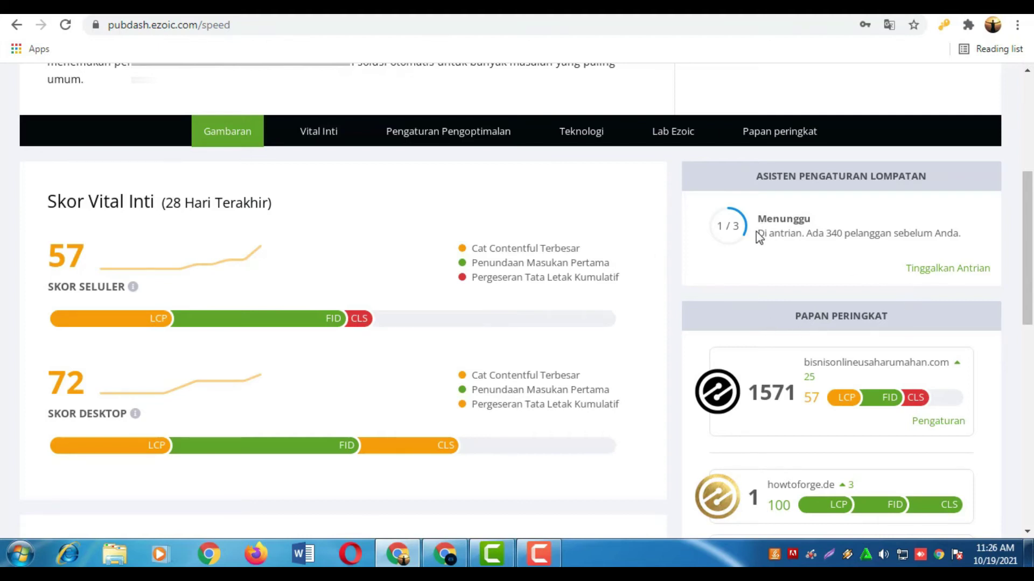
{"action": "left_click_drag", "start_coordinate": [756, 233], "coordinate": [961, 237]}
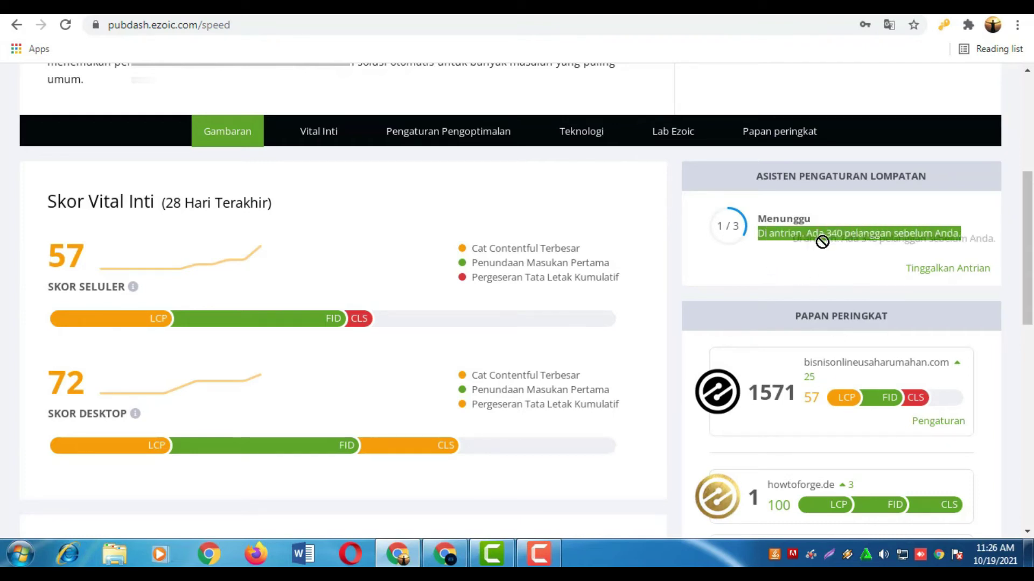
{"action": "left_click_drag", "start_coordinate": [826, 234], "coordinate": [869, 234]}
{"action": "left_click_drag", "start_coordinate": [1031, 295], "coordinate": [1031, 390]}
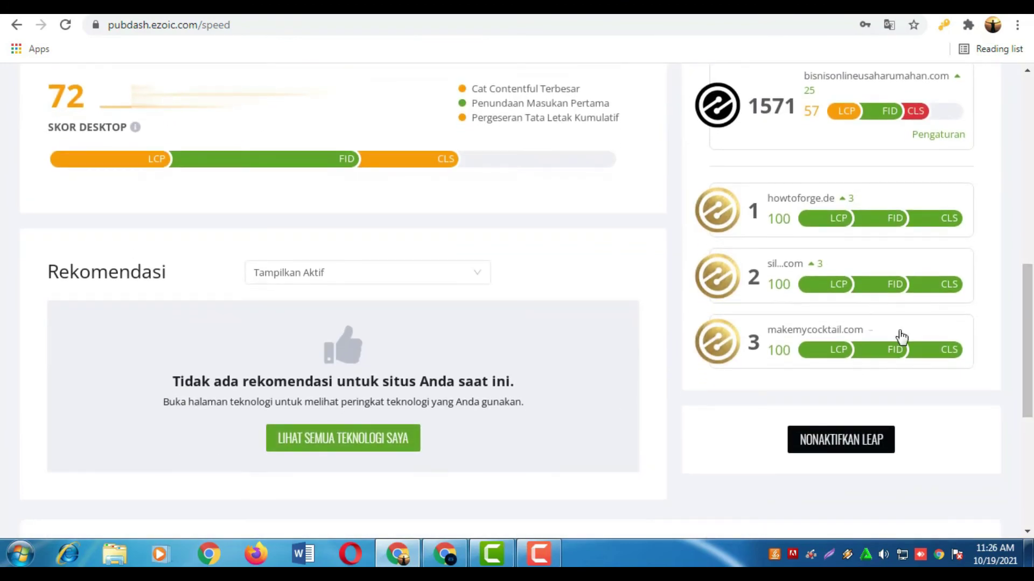
View the options under the Tingkat Tertunda account level badge and close them.
{"action": "left_click_drag", "start_coordinate": [1029, 309], "coordinate": [1006, 136]}
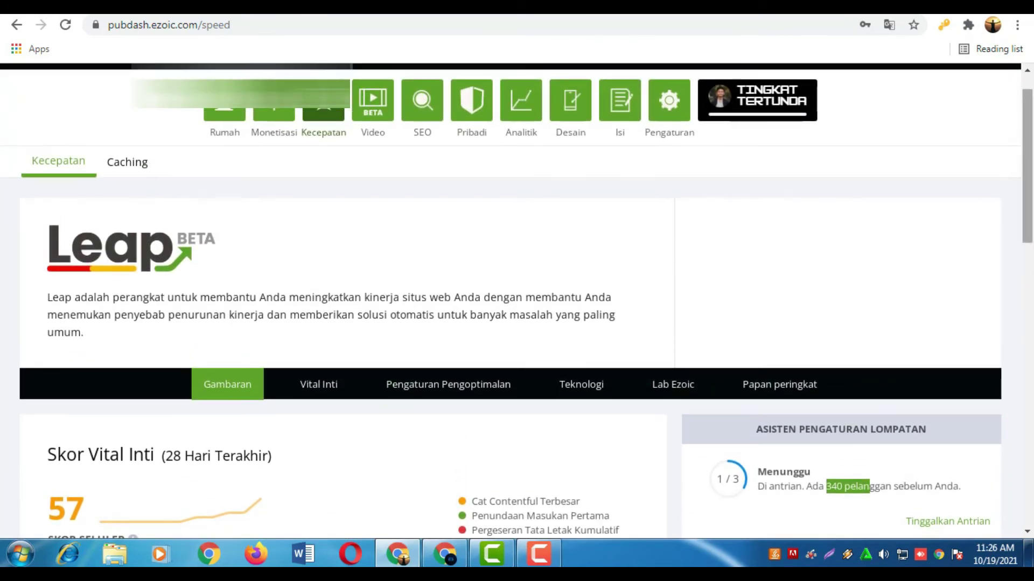
{"action": "scroll", "coordinate": [864, 169], "scroll_direction": "up", "scroll_amount": 1}
{"action": "left_click", "coordinate": [757, 153]}
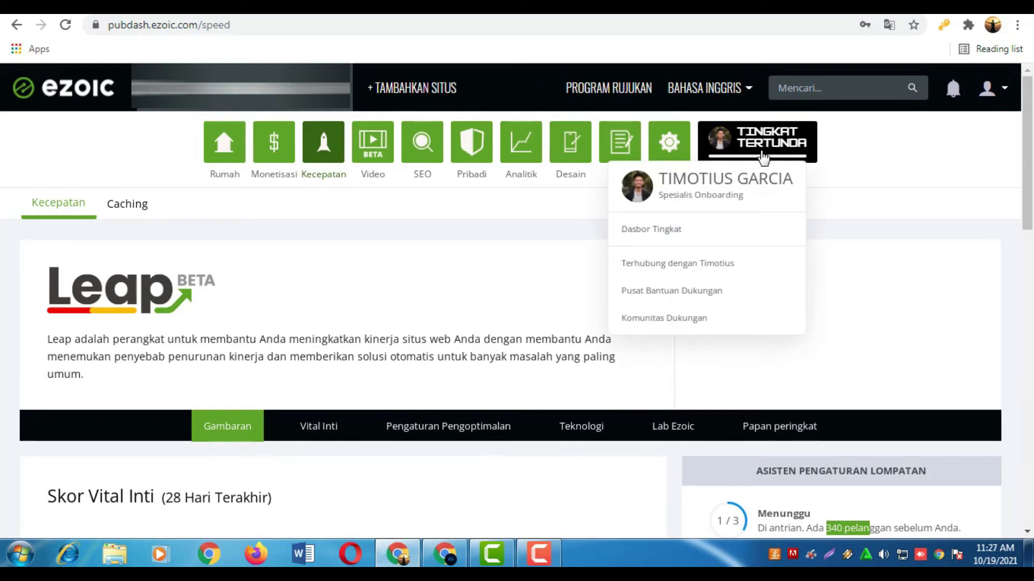
{"action": "left_click", "coordinate": [447, 245]}
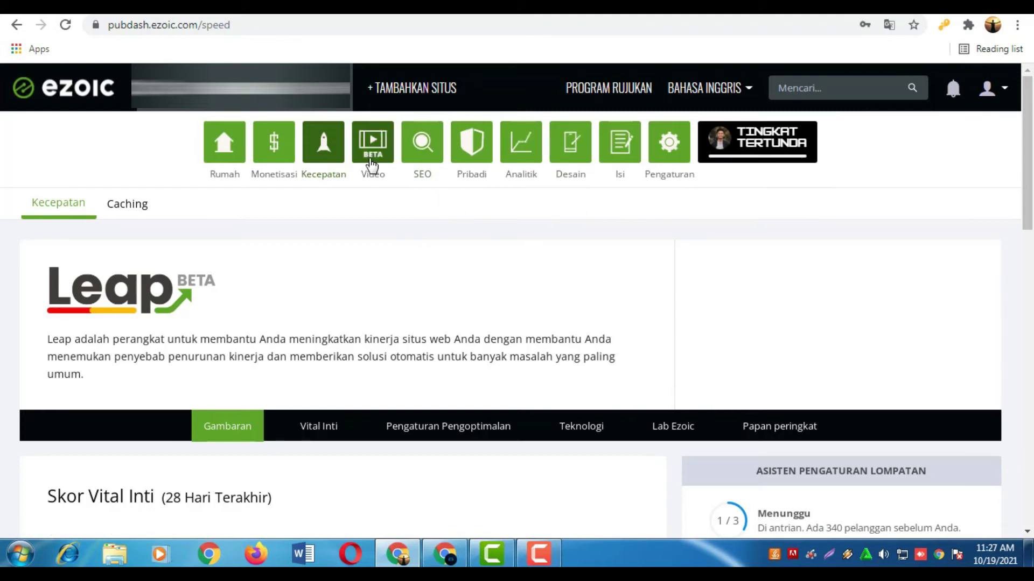
Go to the Analitik reports and look through the Real-Time report's active users, pageviews, projected revenue and top active pages.
{"action": "left_click", "coordinate": [514, 154]}
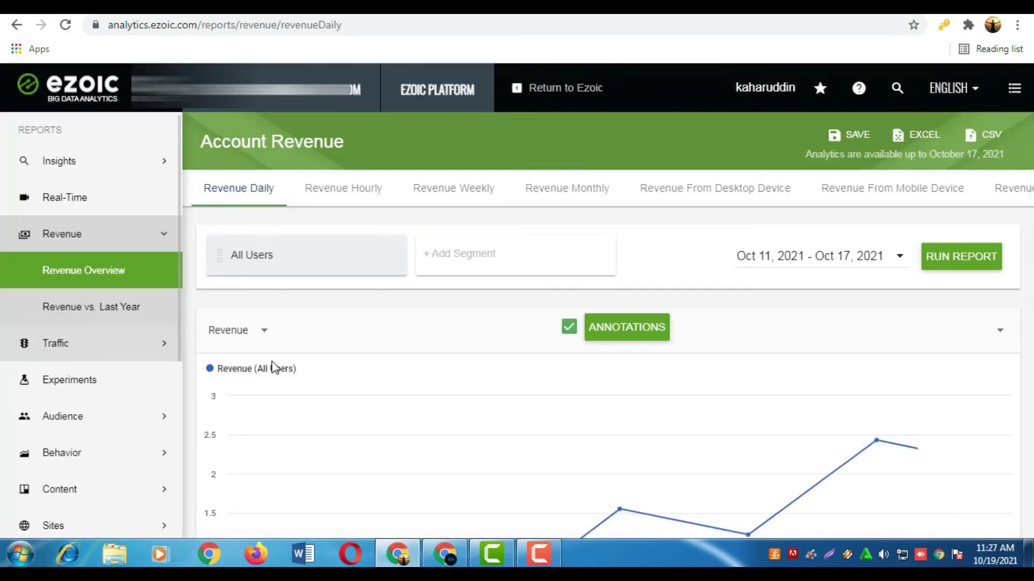
{"action": "left_click", "coordinate": [105, 200]}
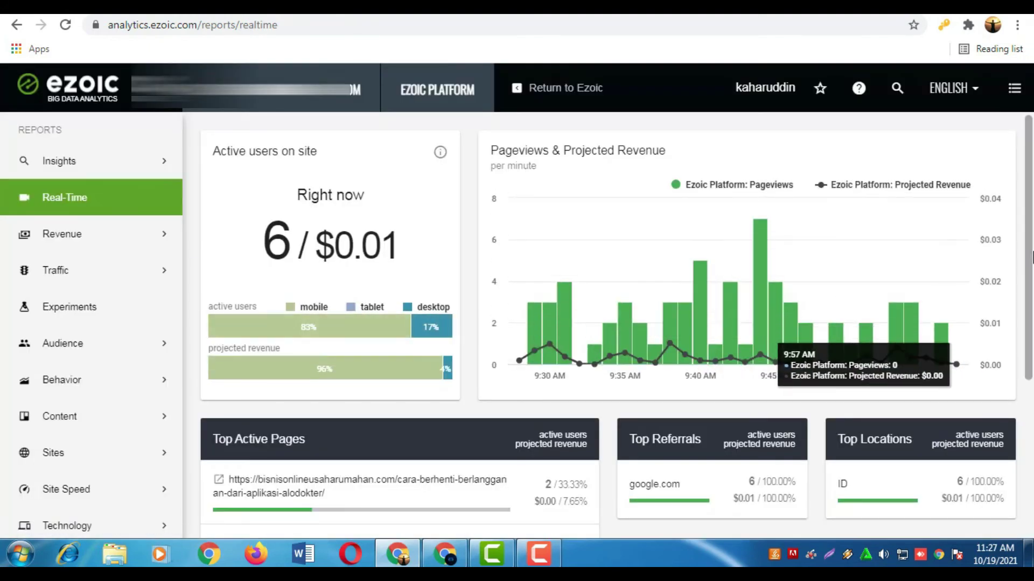
{"action": "scroll", "coordinate": [1032, 310], "scroll_direction": "down", "scroll_amount": 5}
{"action": "scroll", "coordinate": [1028, 285], "scroll_direction": "up", "scroll_amount": 5}
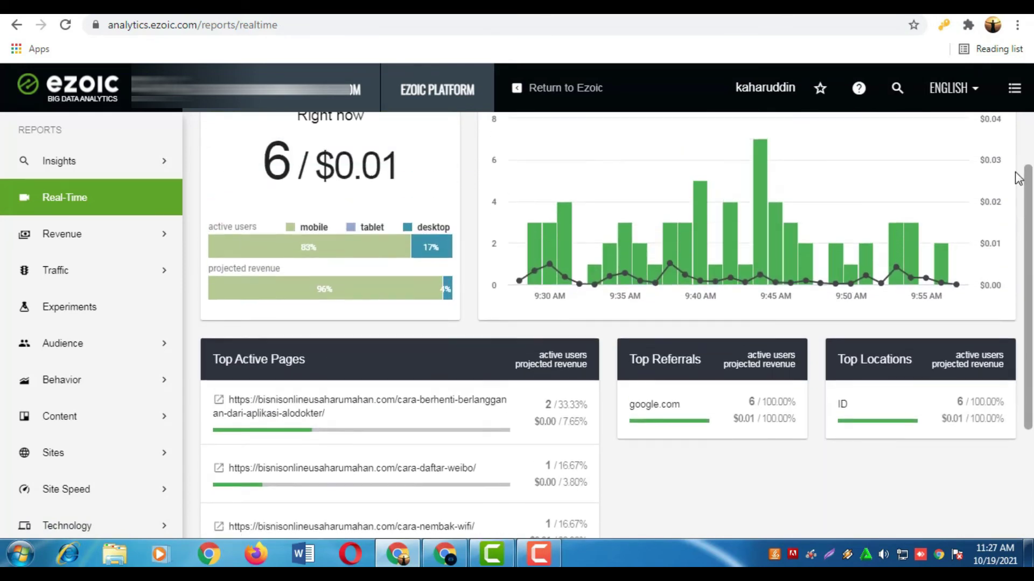
Expand the Revenue, Traffic and Audience report groups in turn to view the reports they contain.
{"action": "left_click", "coordinate": [131, 247]}
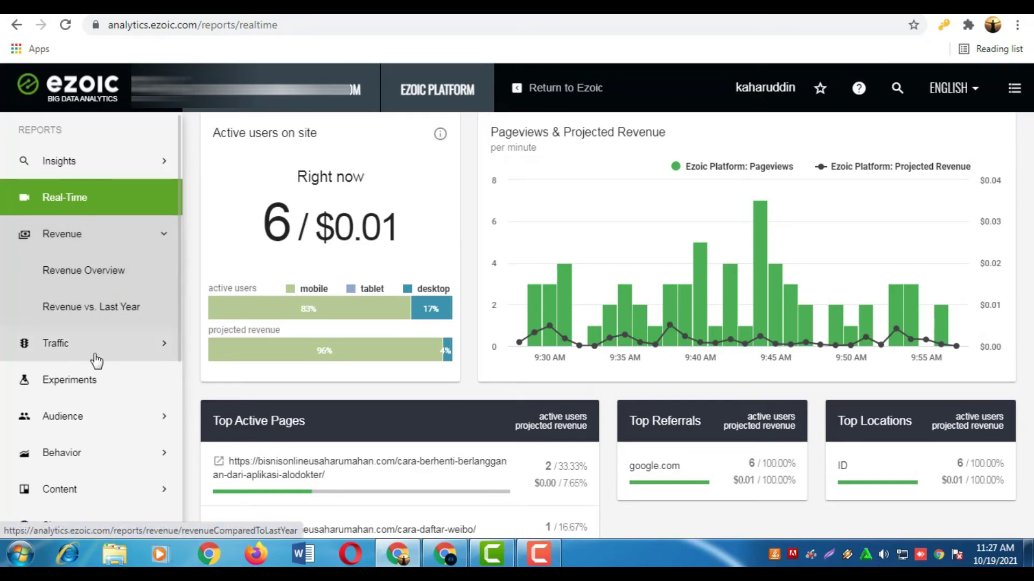
{"action": "left_click", "coordinate": [118, 349]}
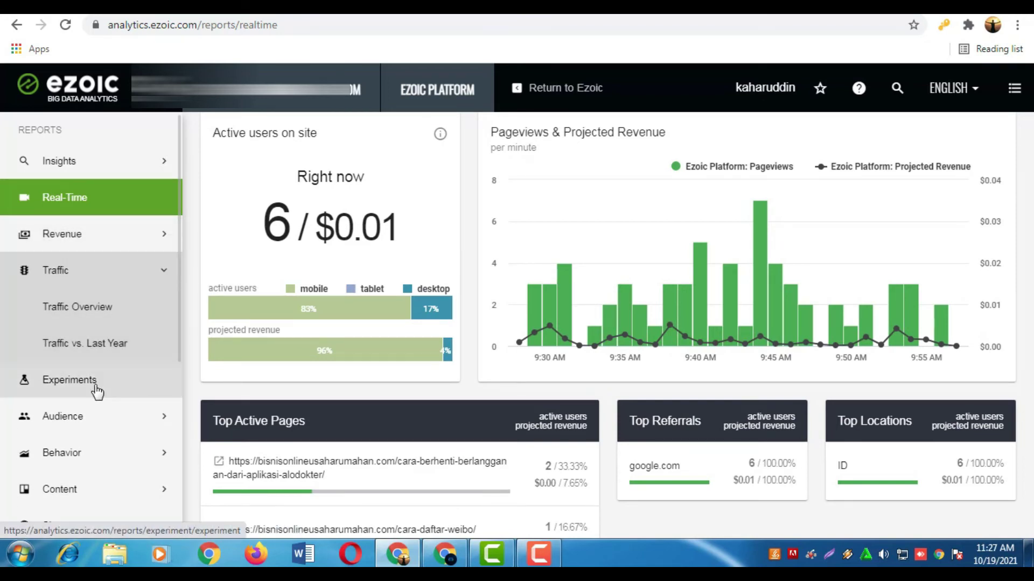
{"action": "left_click", "coordinate": [128, 422]}
{"action": "scroll", "coordinate": [128, 397], "scroll_direction": "down", "scroll_amount": 3}
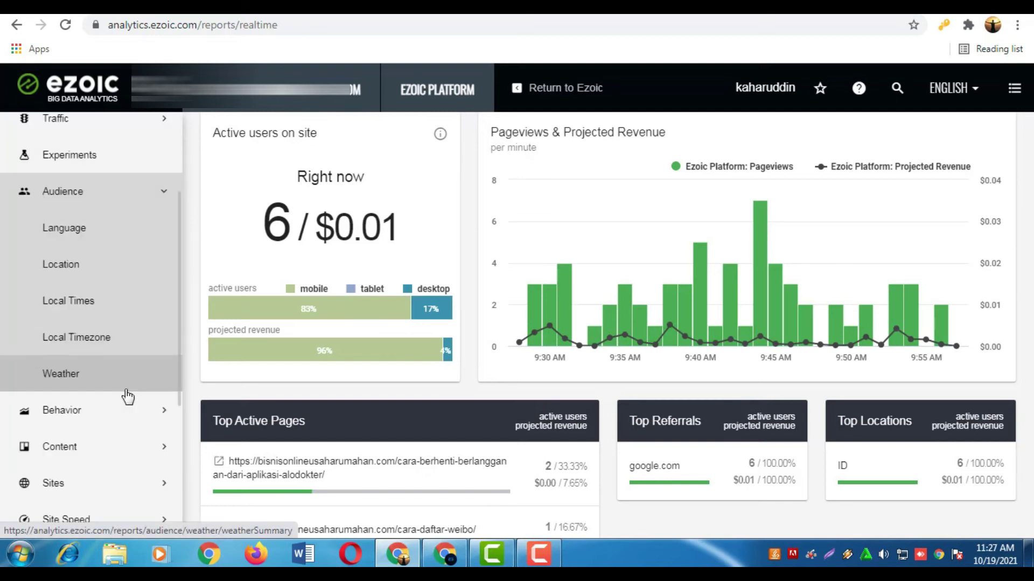